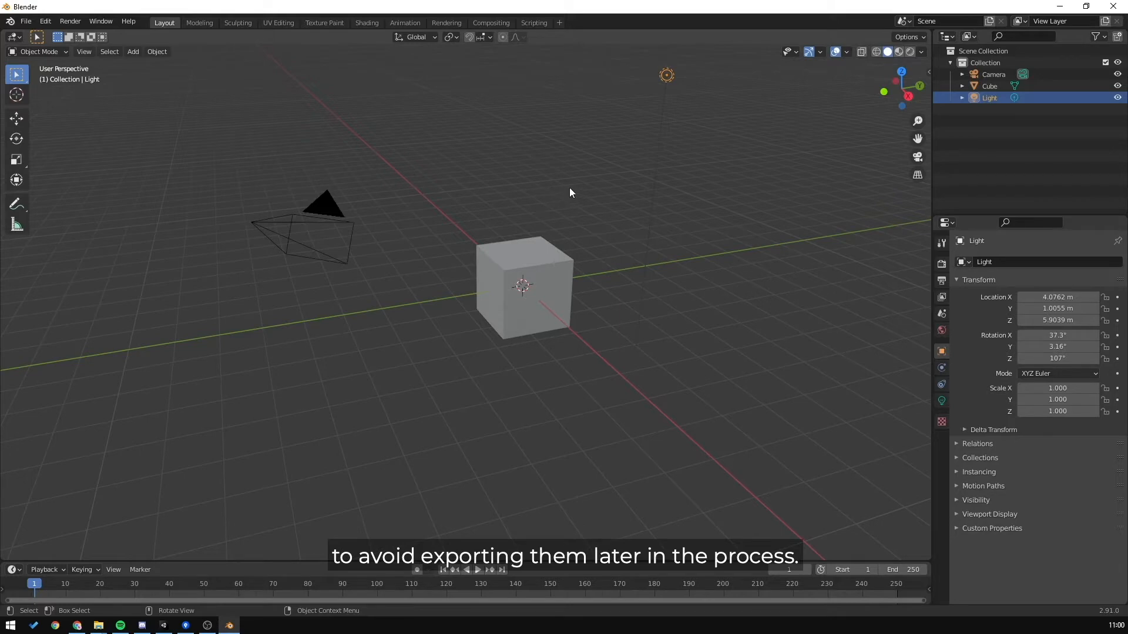
# Delete all the default scene objects: the camera, the cube and the light
pyautogui.click(717, 253)
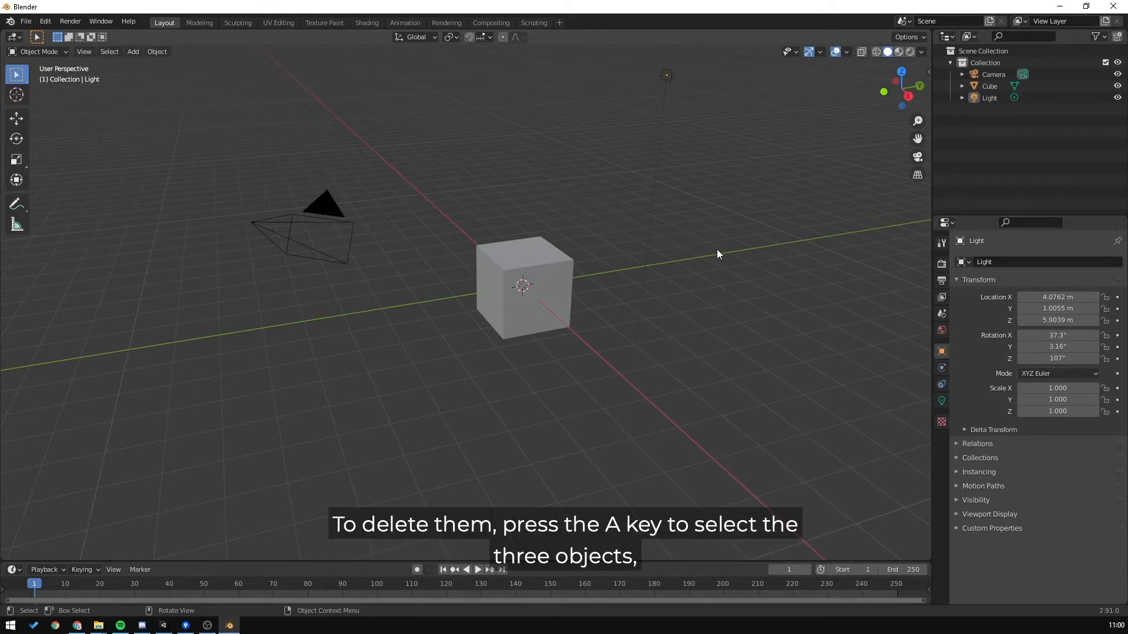
pyautogui.press('a')
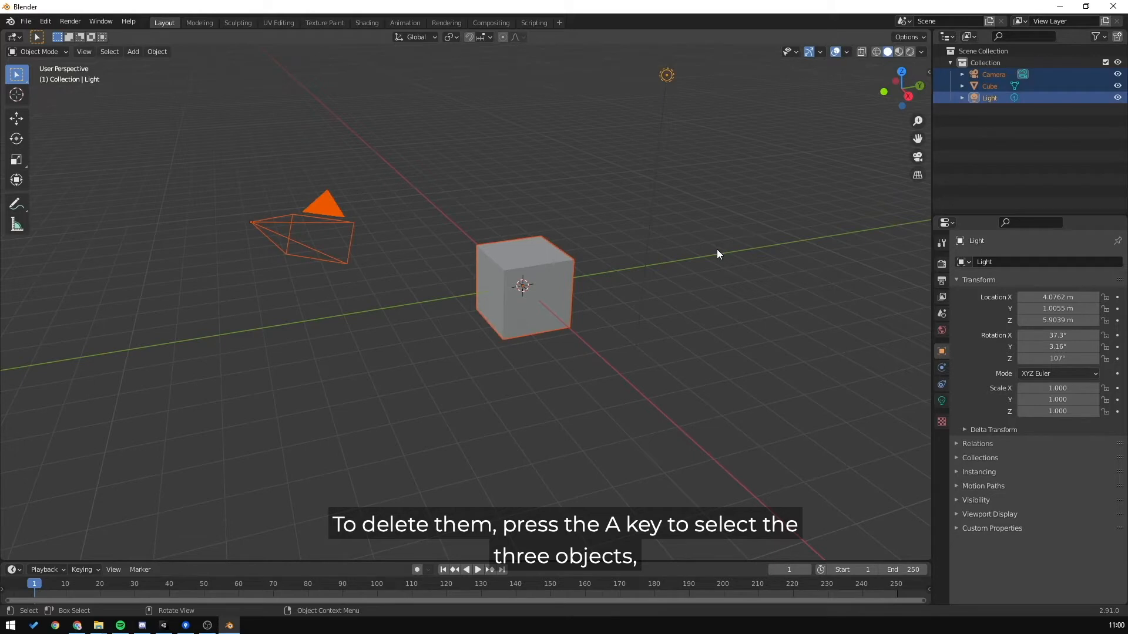
pyautogui.press('x')
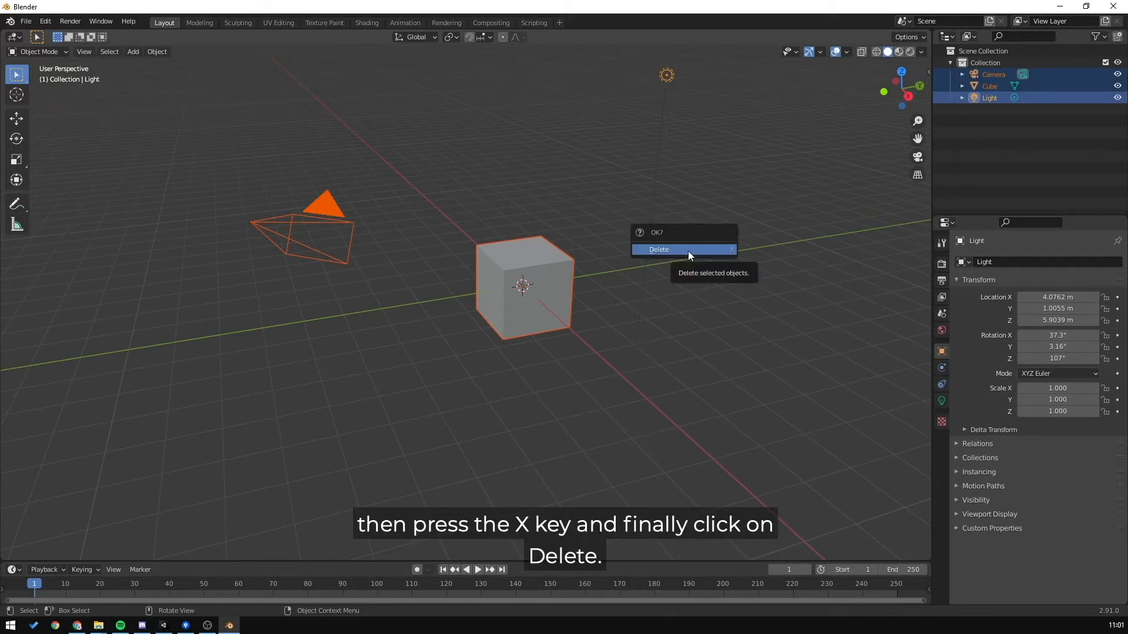
pyautogui.click(689, 252)
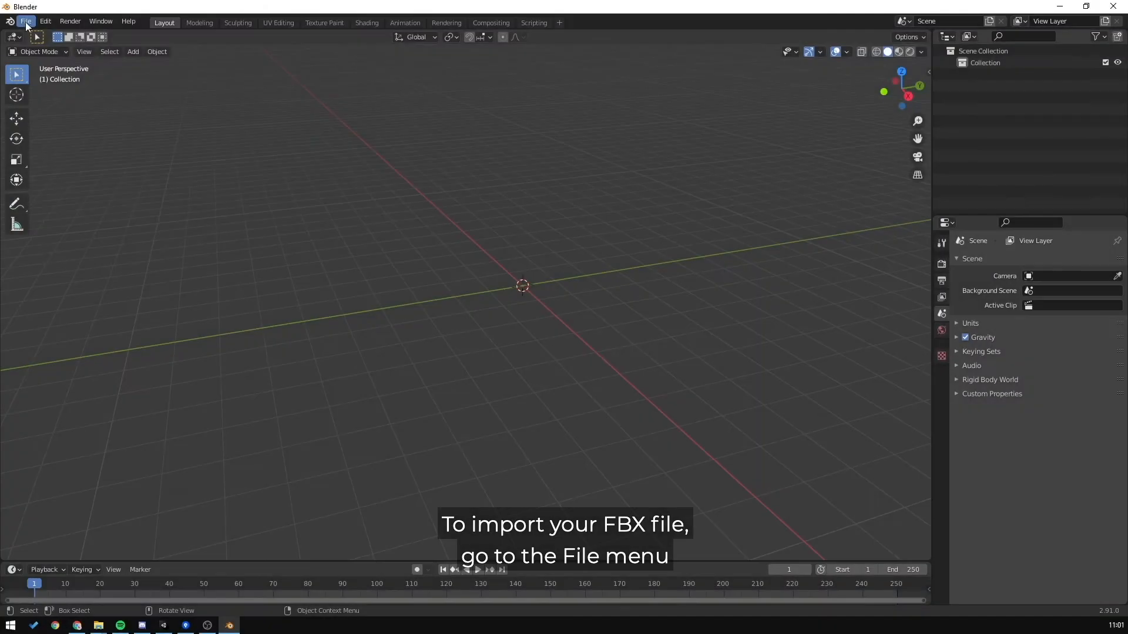
# Import the FBX model CoffeeMachine_001.fbx from the FBX folder into the empty scene
pyautogui.click(26, 22)
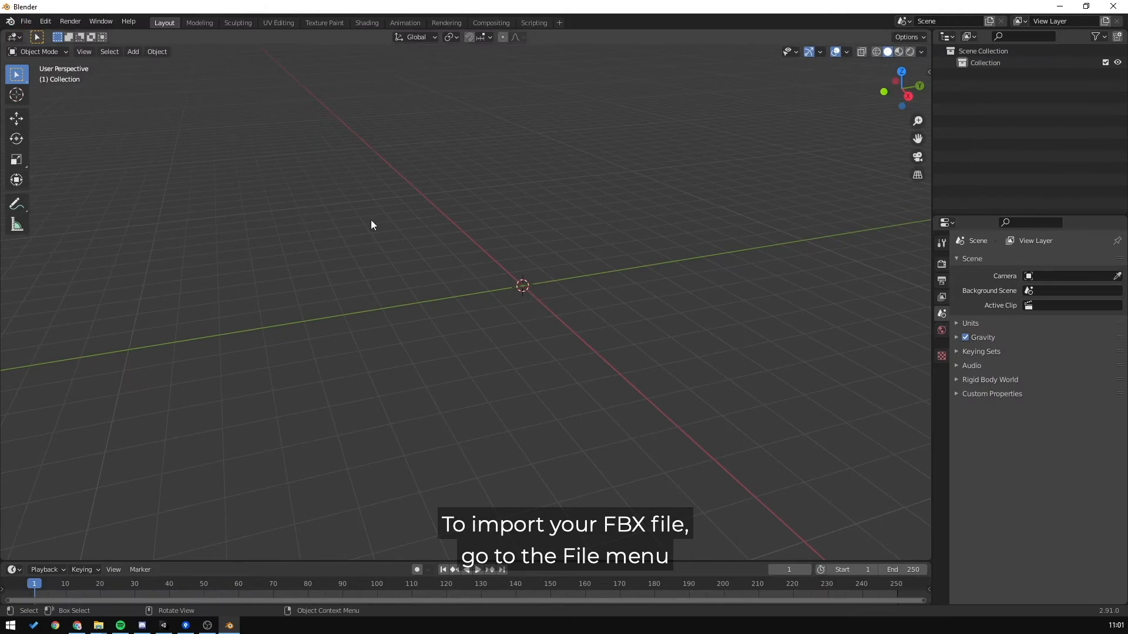
pyautogui.click(26, 22)
pyautogui.moveTo(51, 182)
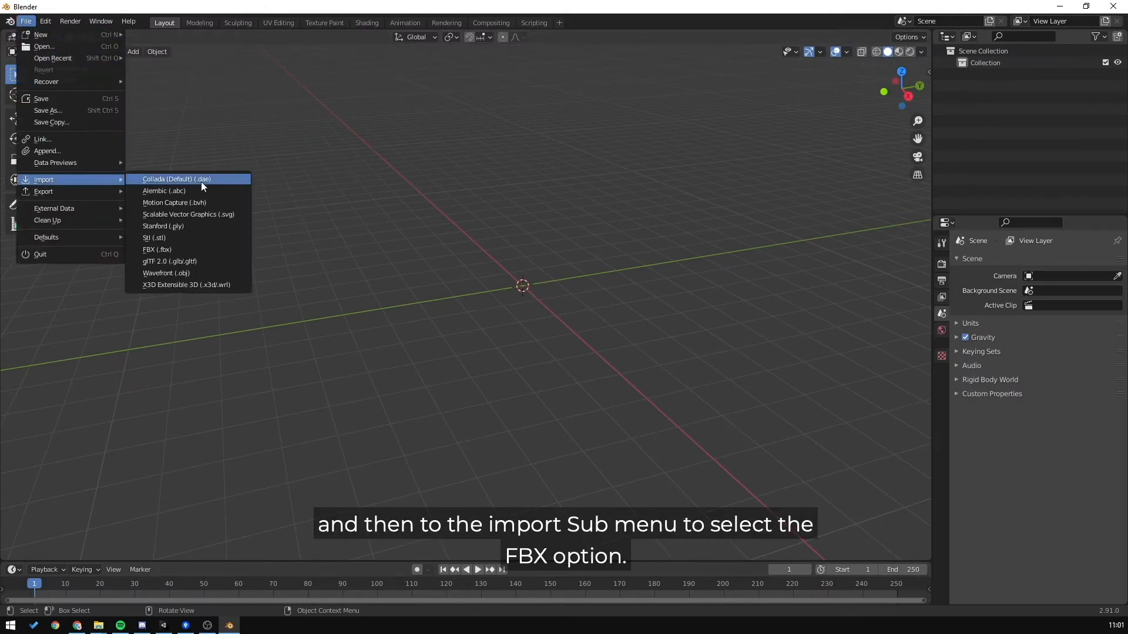
pyautogui.click(181, 250)
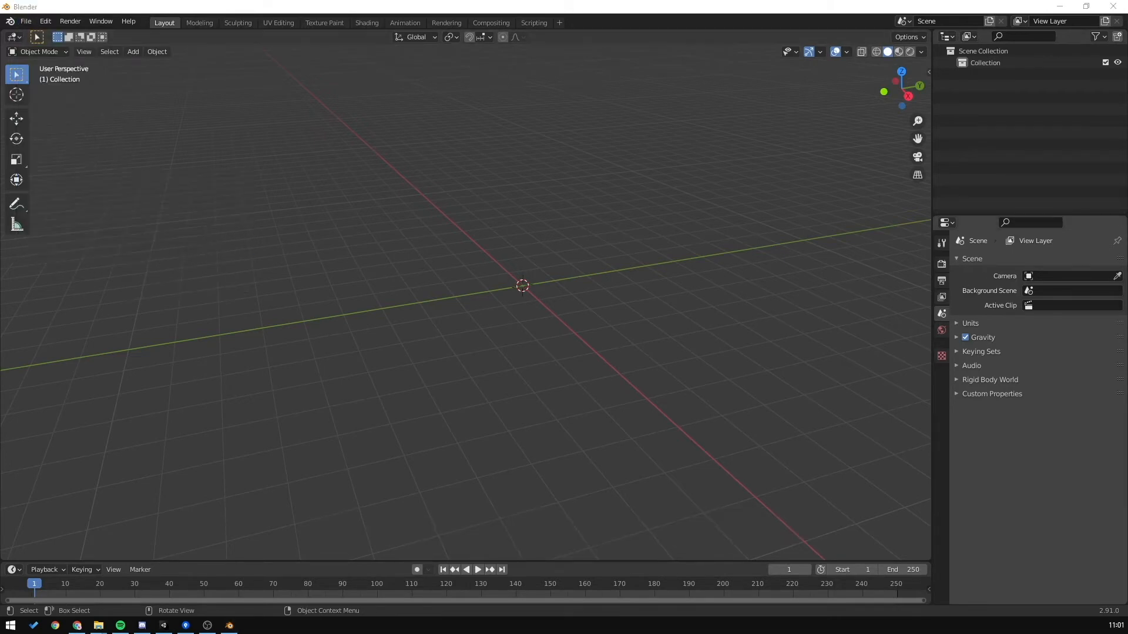
pyautogui.moveTo(1127, 157); pyautogui.dragTo(318, 128)
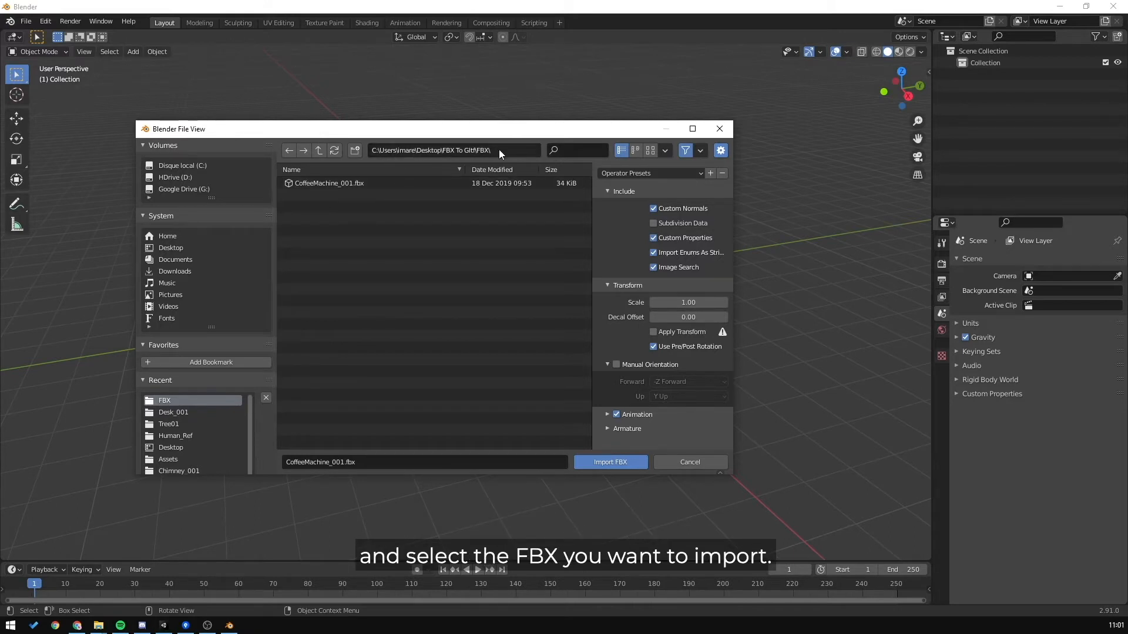
pyautogui.click(355, 183)
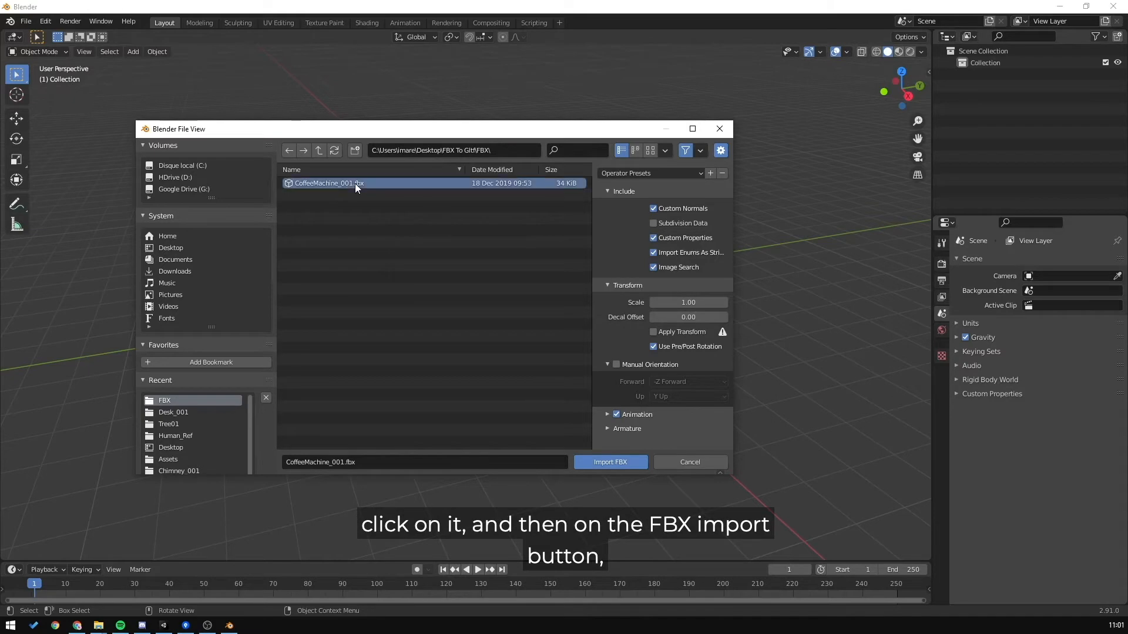
pyautogui.click(608, 464)
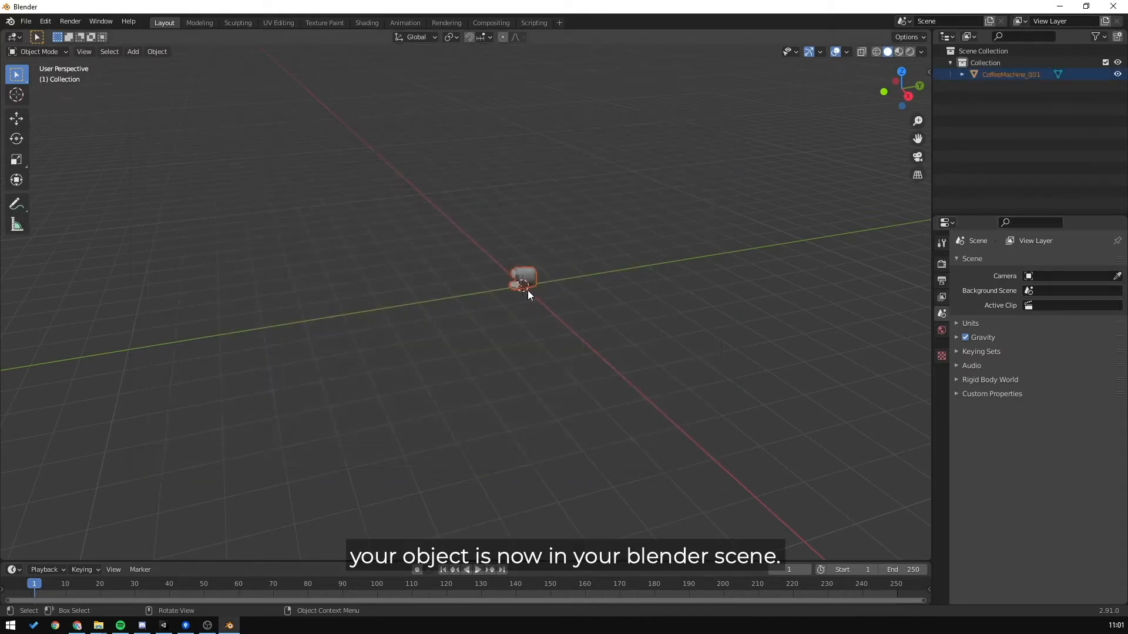
# Show the coffee machine's transform values in the viewport and apply its rotation and scale
pyautogui.scroll(10, 527, 291)
pyautogui.moveTo(496, 269); pyautogui.dragTo(523, 301, button='middle')
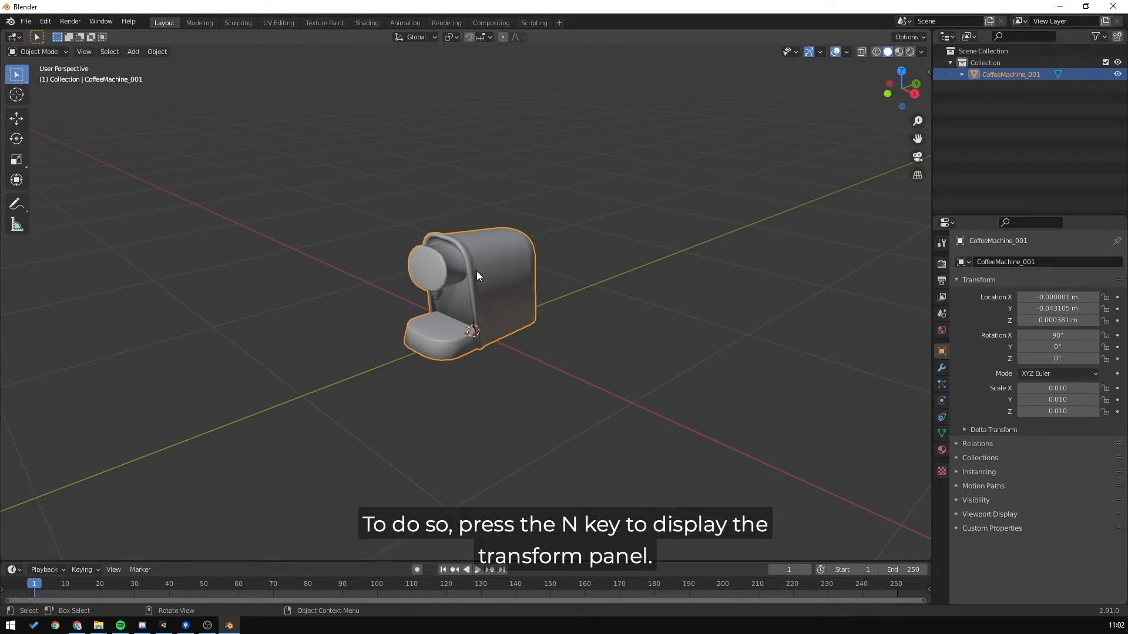
pyautogui.moveTo(477, 274); pyautogui.dragTo(485, 280, button='middle')
pyautogui.press('n')
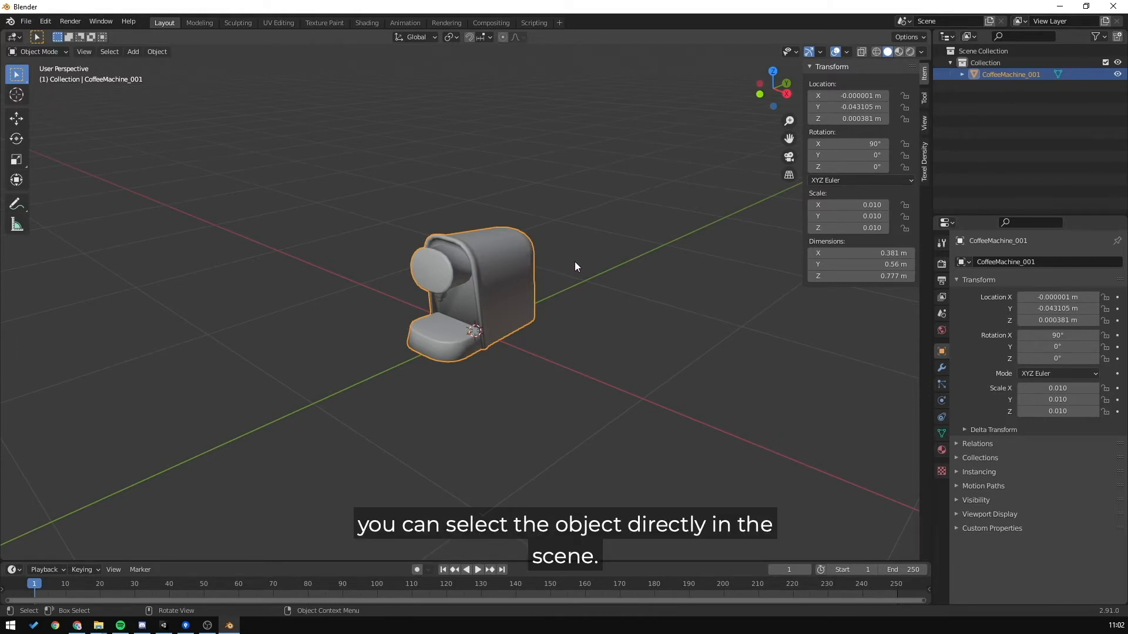
pyautogui.hotkey('ctrl', 'a')
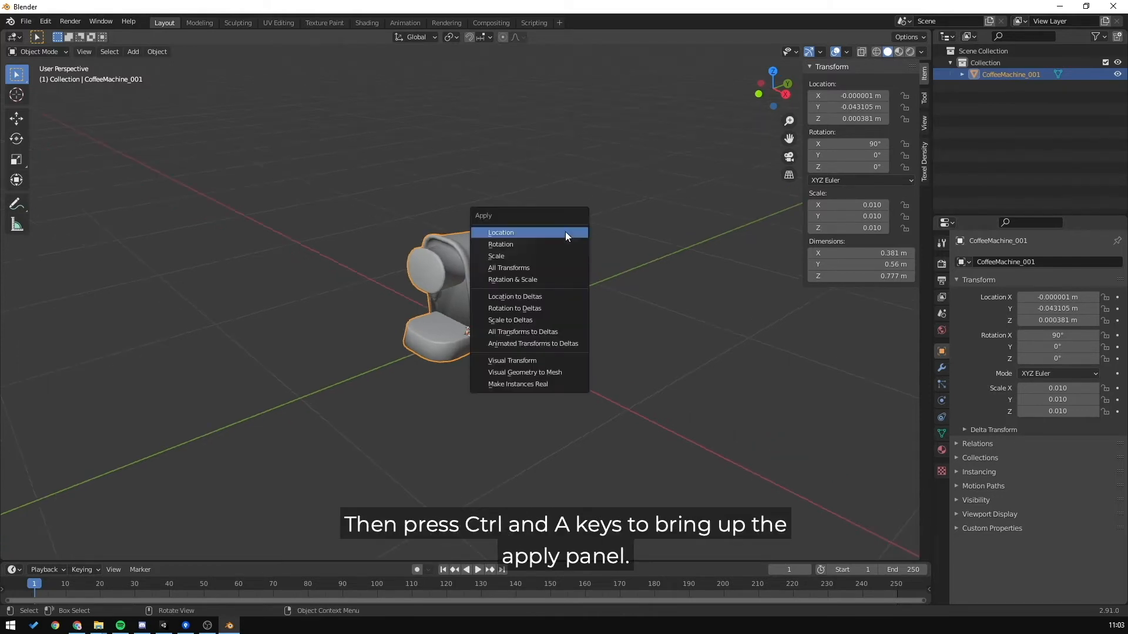
pyautogui.click(545, 280)
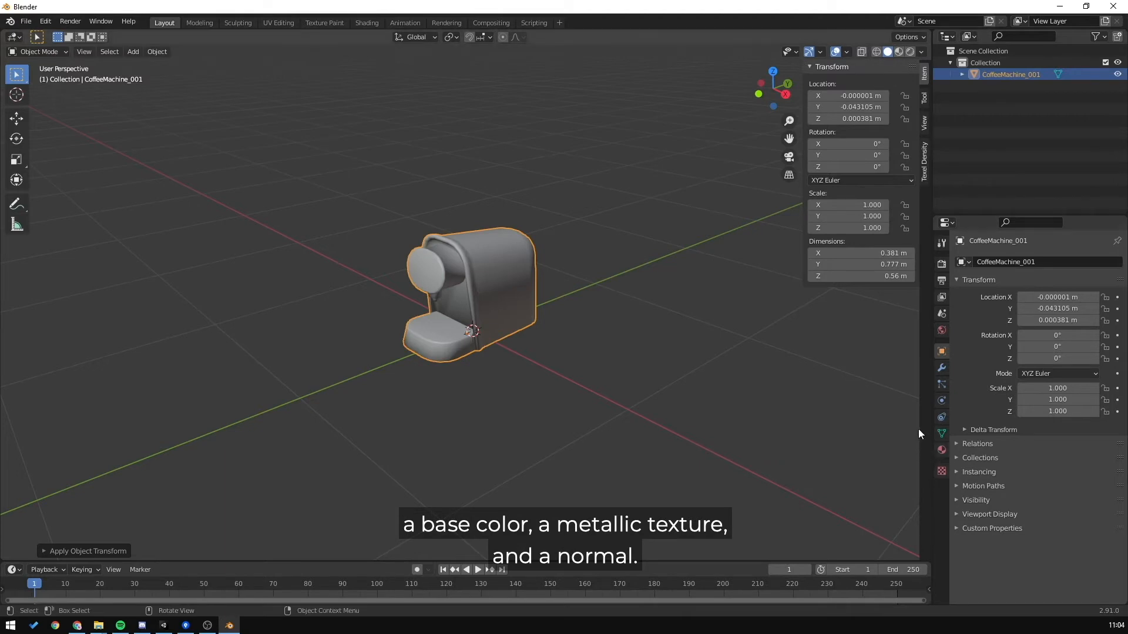
# Rename the coffee machine's material to CoffeeMachine_001
pyautogui.click(942, 451)
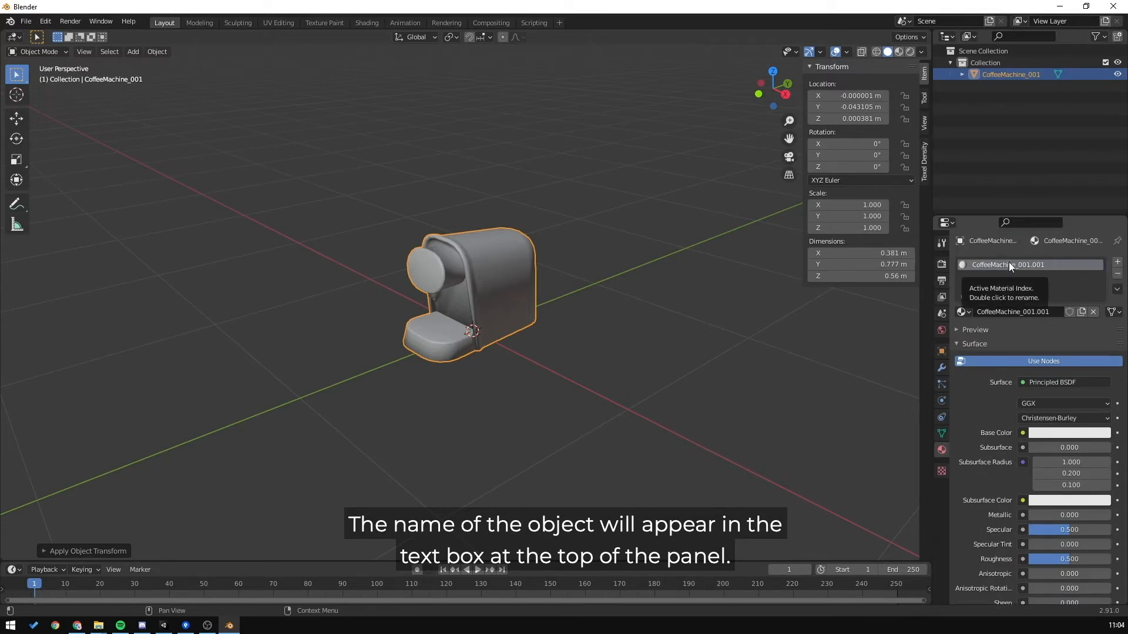
pyautogui.click(1031, 313)
pyautogui.click(1052, 311)
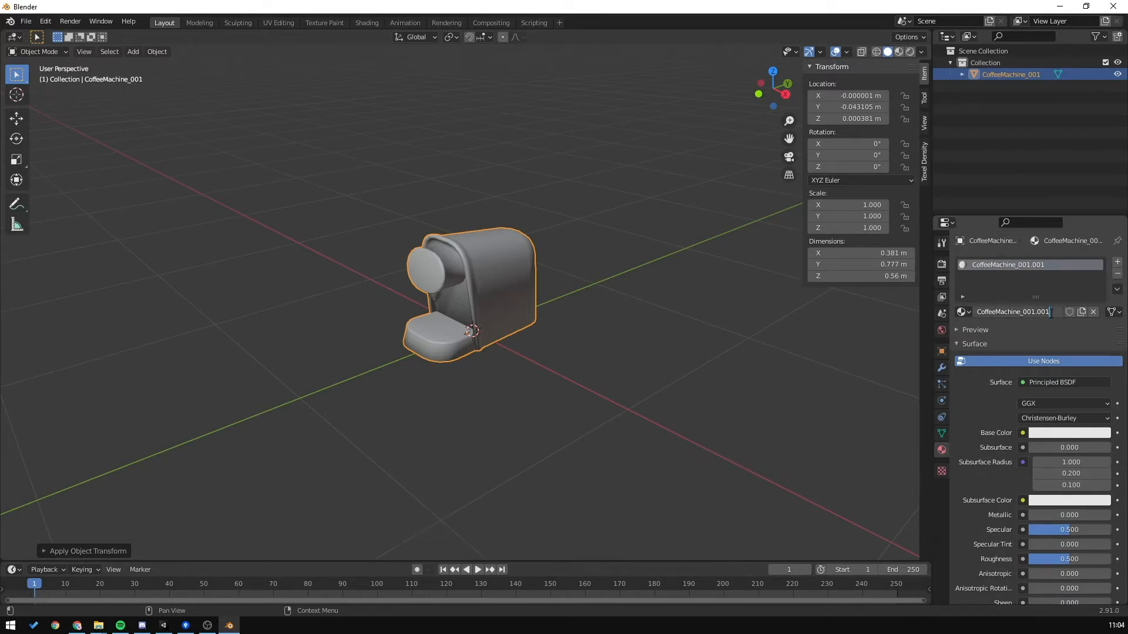
pyautogui.press('BackSpace')
pyautogui.press('BackSpace')
pyautogui.press('BackSpace')
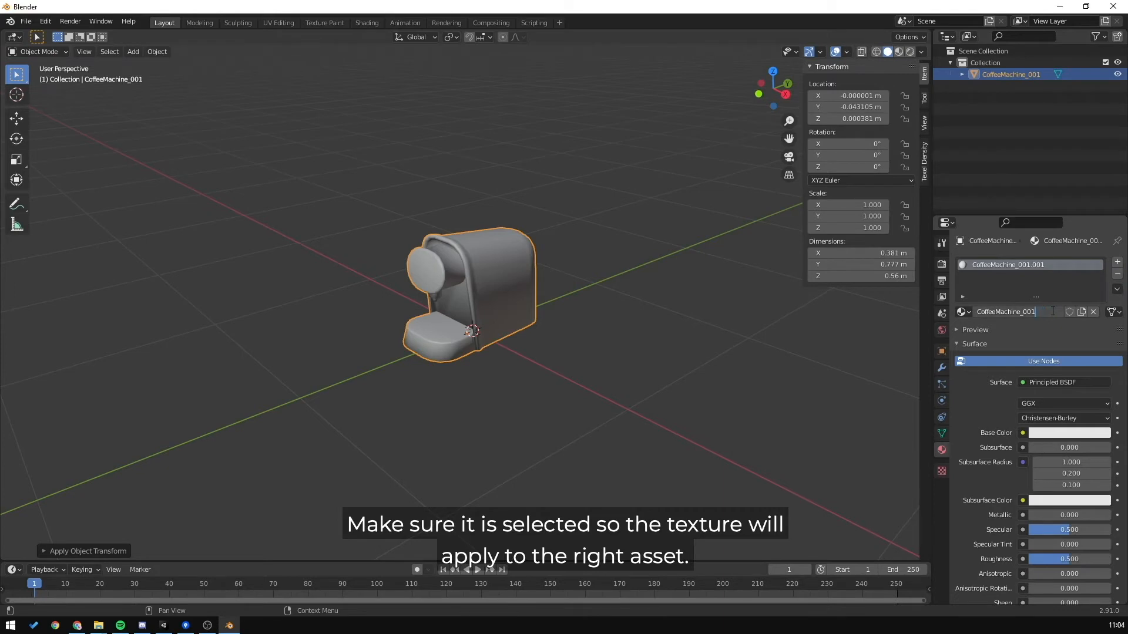
pyautogui.press('Return')
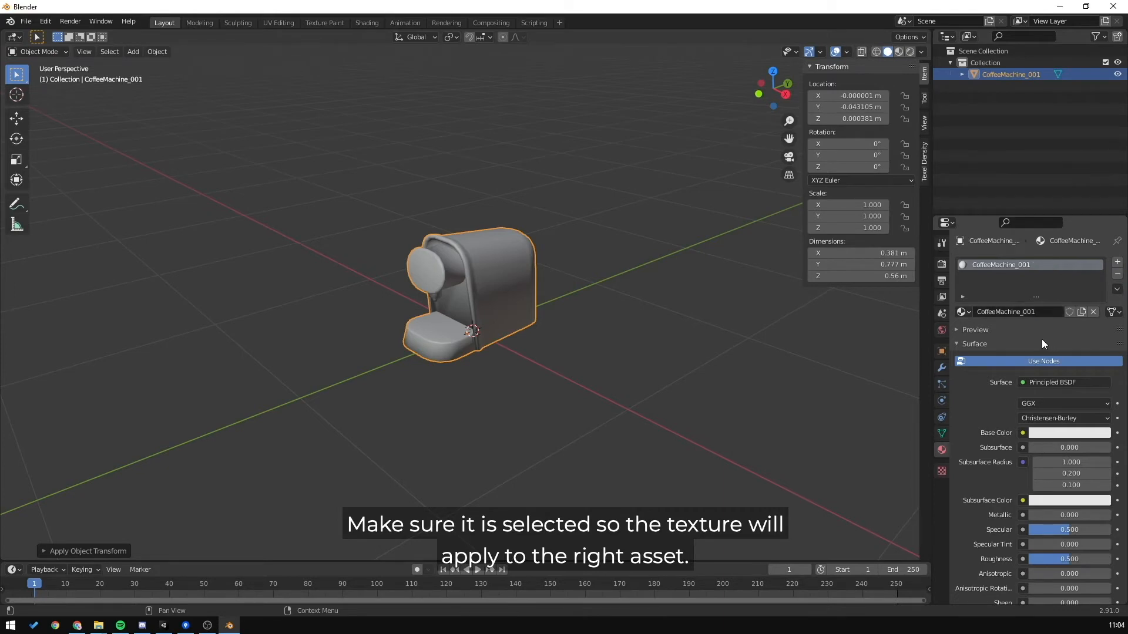
# Review the material's surface settings and switch the viewport shading to Material Preview
pyautogui.scroll(-1, 1044, 340)
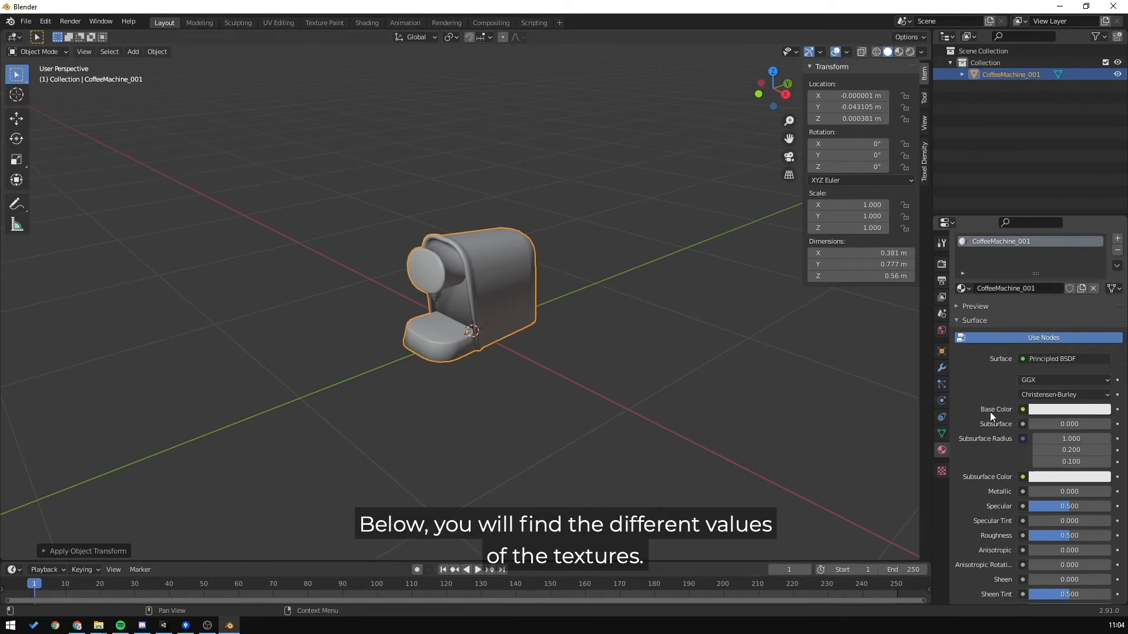
pyautogui.scroll(-1, 990, 412)
pyautogui.scroll(-1, 993, 404)
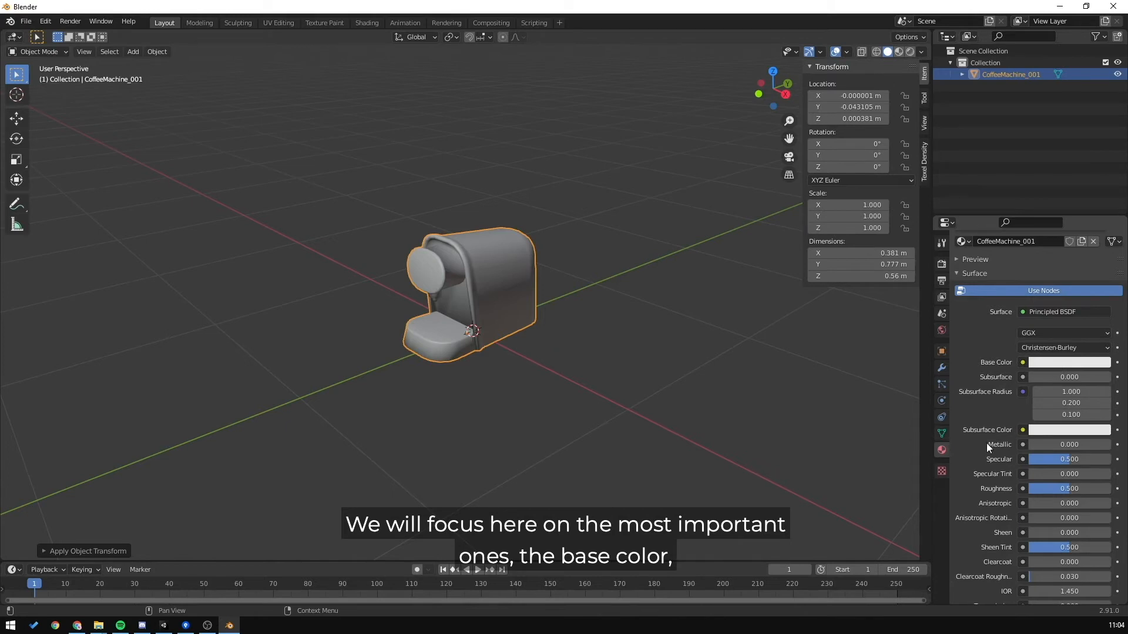
pyautogui.scroll(-5, 995, 438)
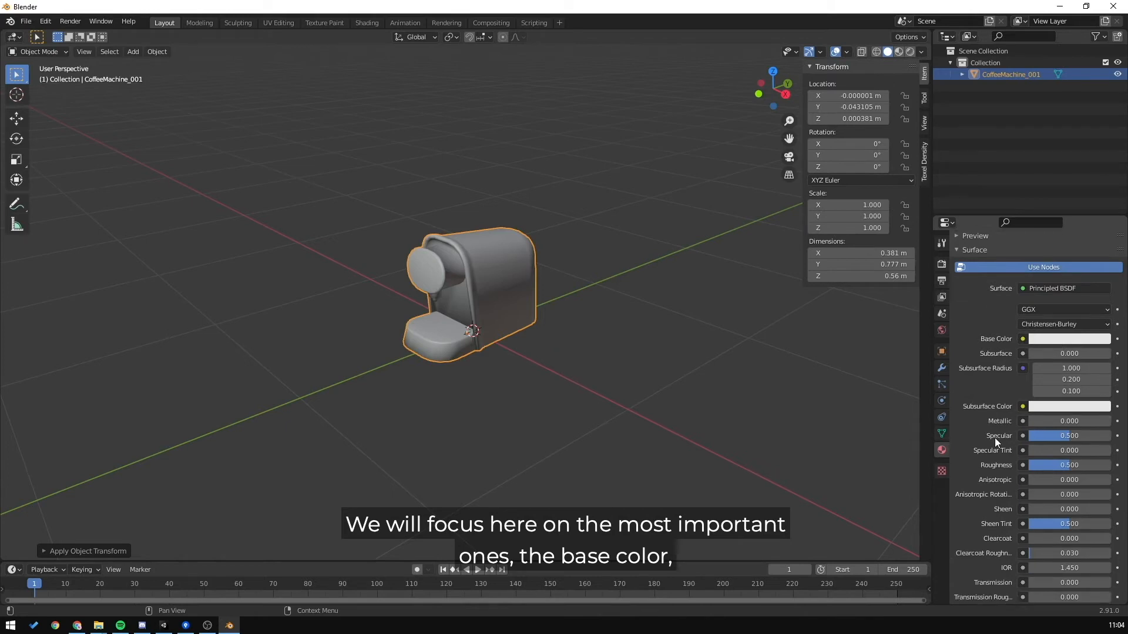
pyautogui.scroll(-1, 994, 437)
pyautogui.click(959, 539)
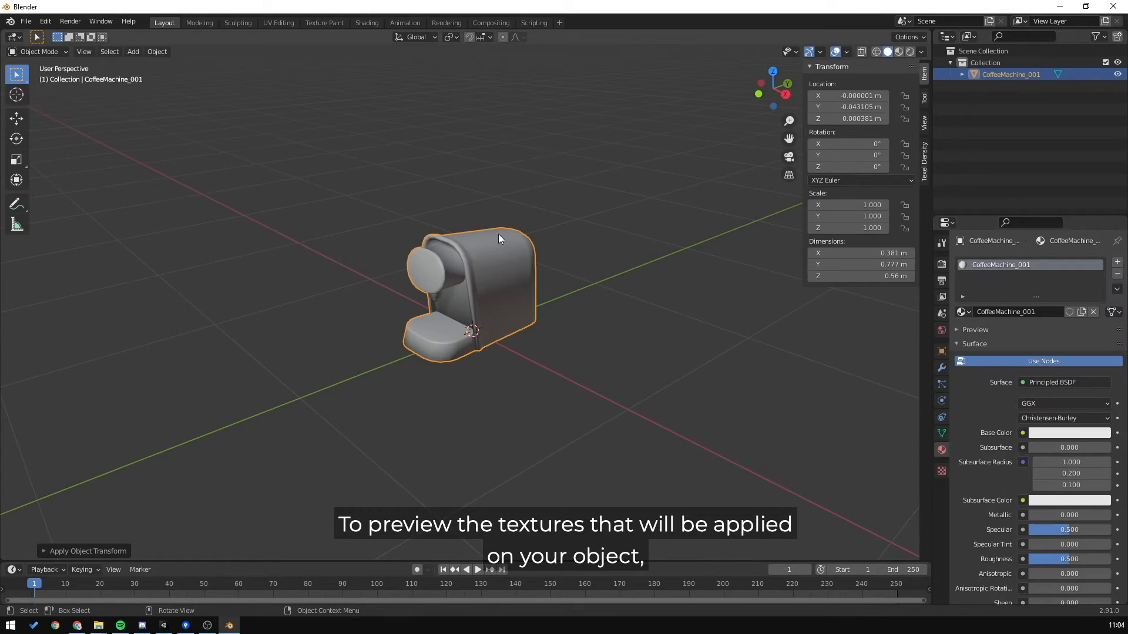
pyautogui.click(898, 51)
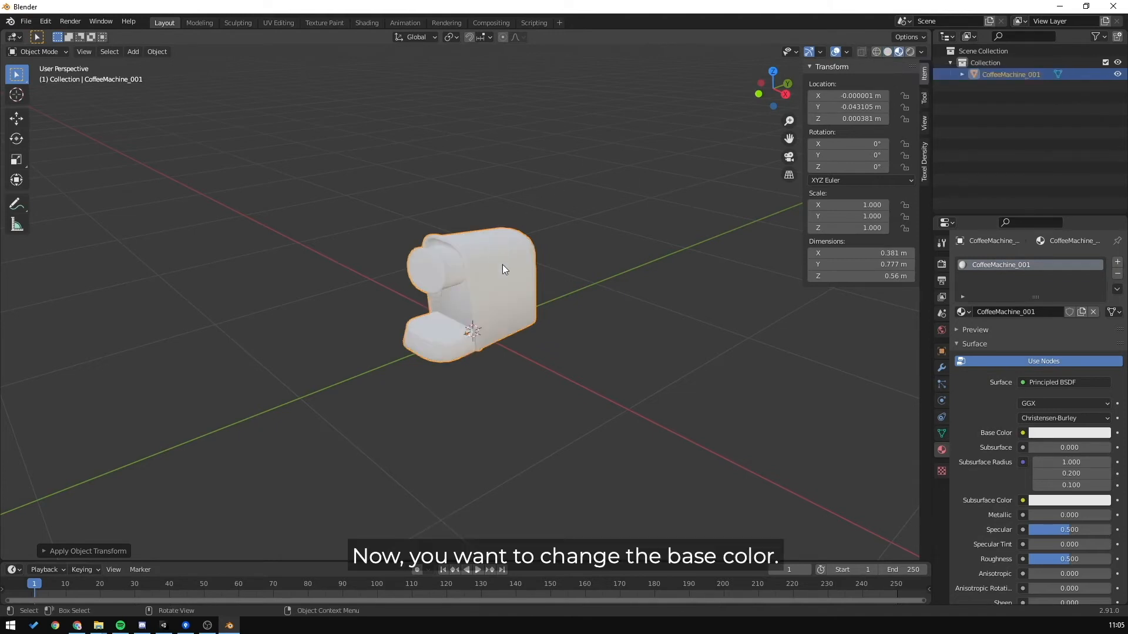
# Assign an Image Texture to the material's Base Color using CoffeeMachine_001_Alb.jpg
pyautogui.scroll(3, 438, 266)
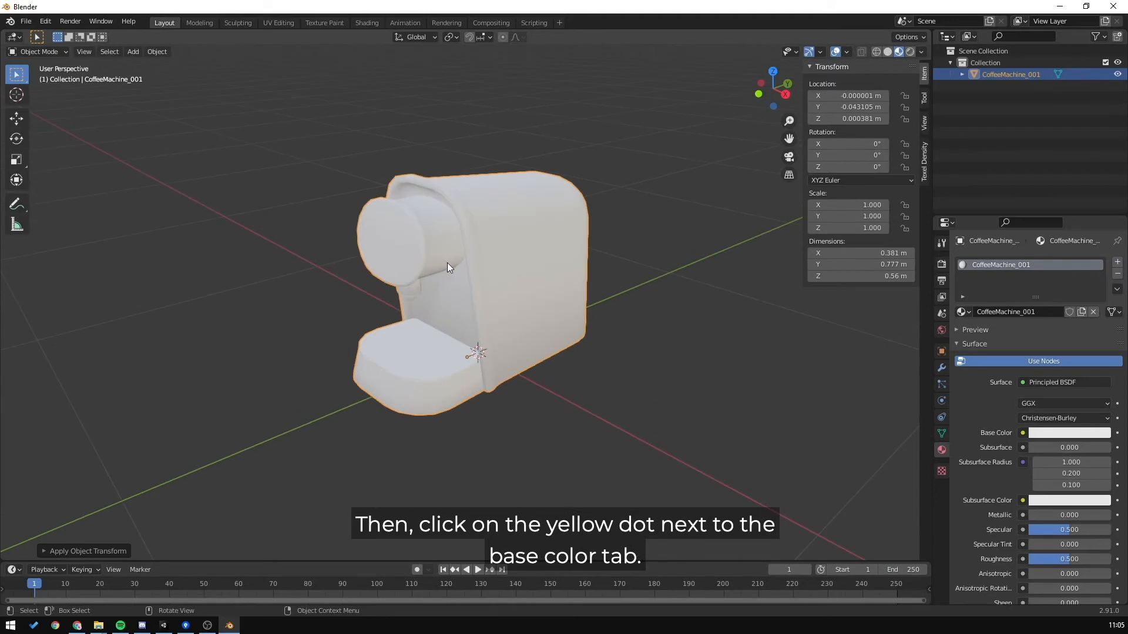
pyautogui.click(1023, 433)
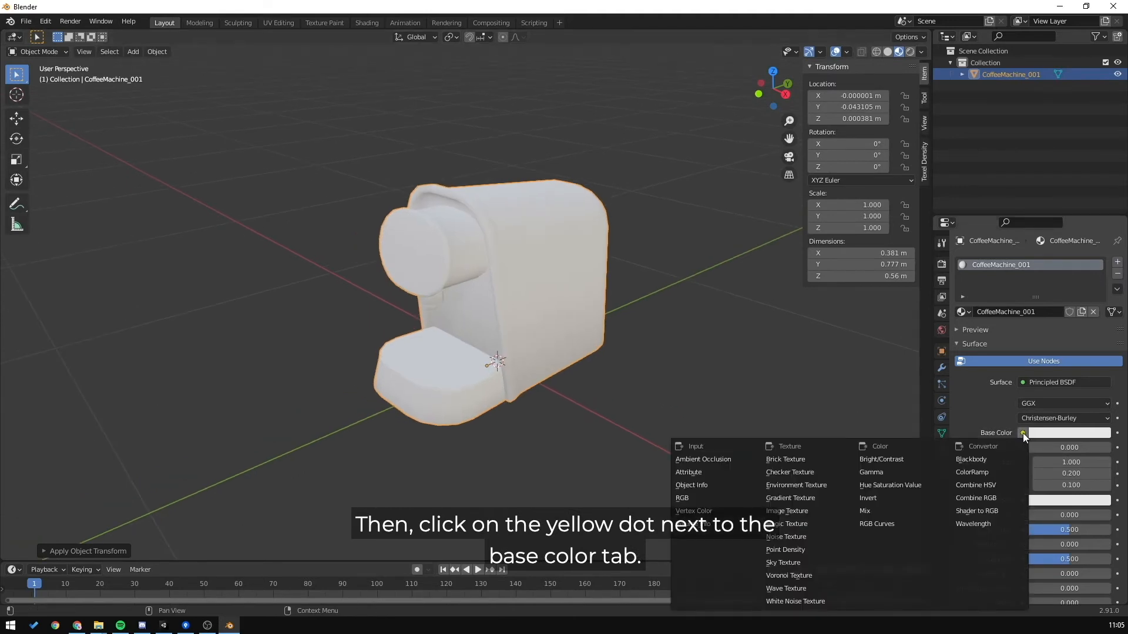
pyautogui.click(792, 512)
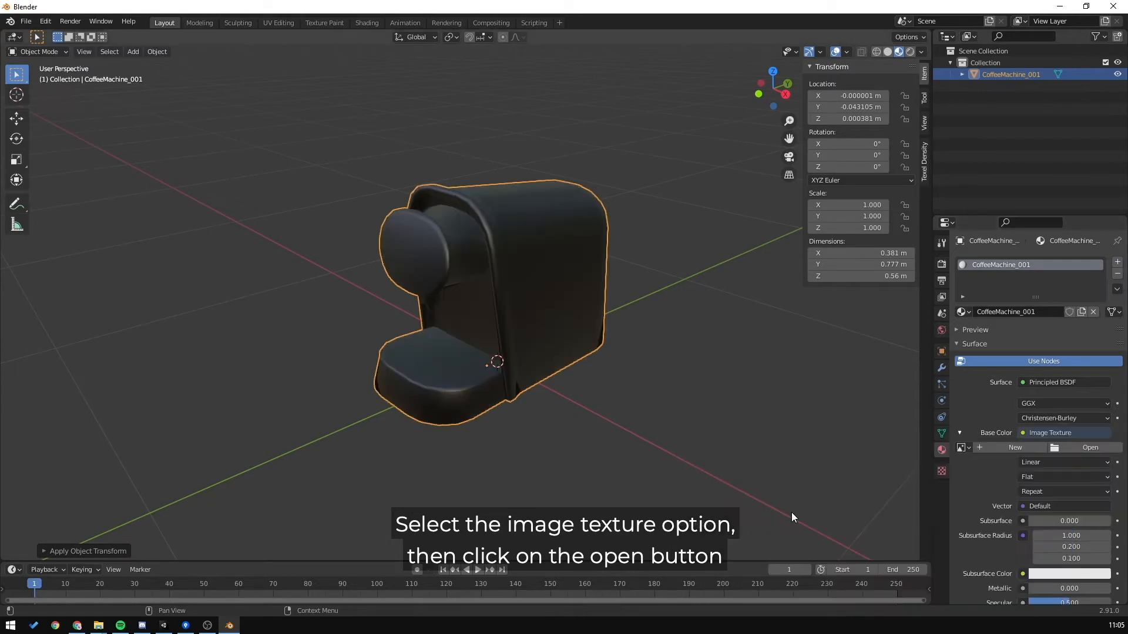
pyautogui.click(1073, 449)
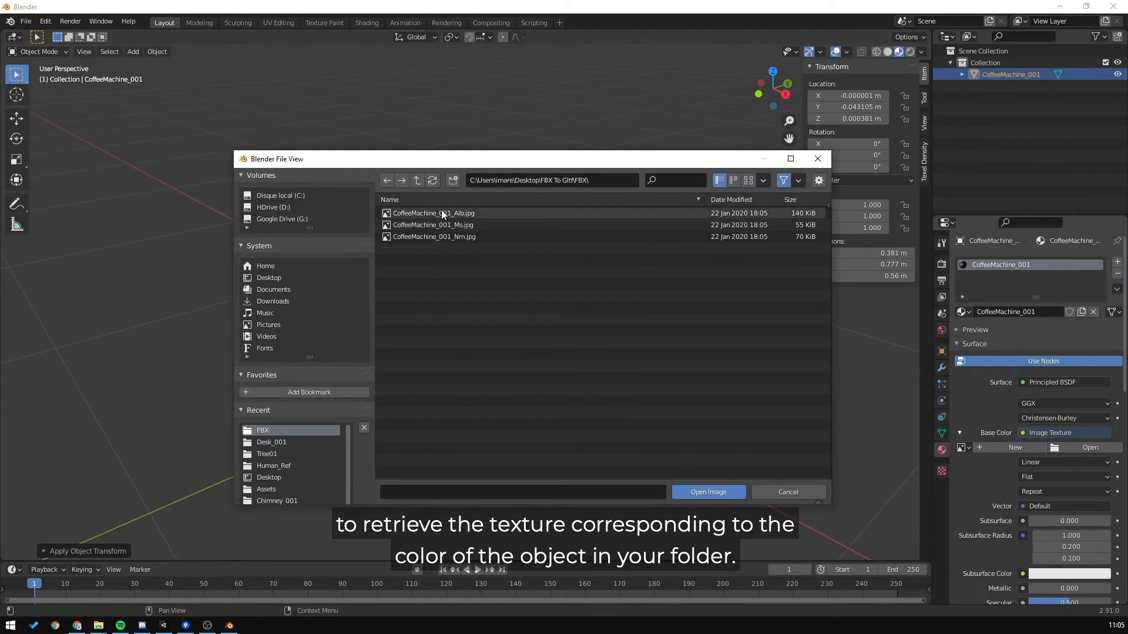
pyautogui.click(471, 213)
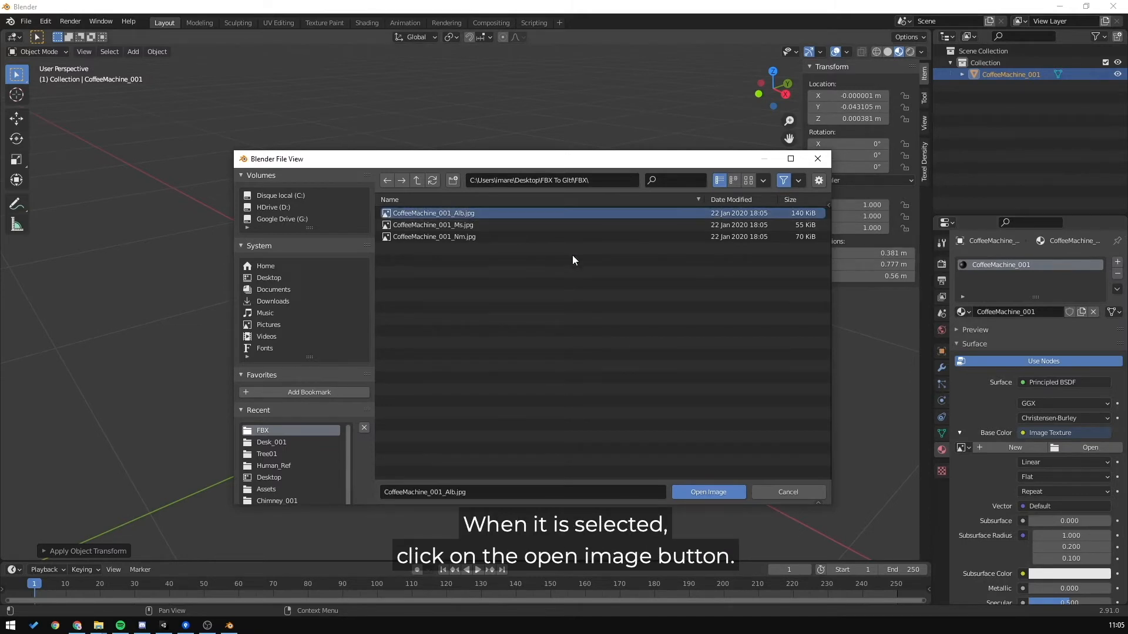
pyautogui.click(710, 492)
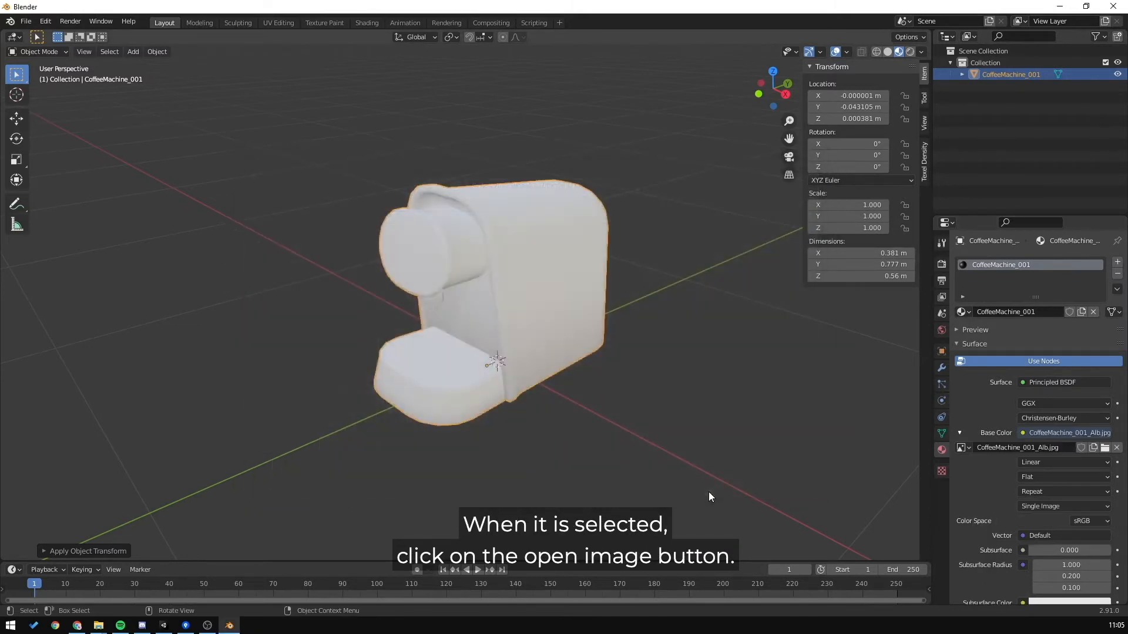
pyautogui.moveTo(464, 316)
pyautogui.mouseDown(button='middle')
pyautogui.moveTo(657, 327)
pyautogui.moveTo(429, 306)
pyautogui.moveTo(473, 314)
pyautogui.mouseUp(button='middle')
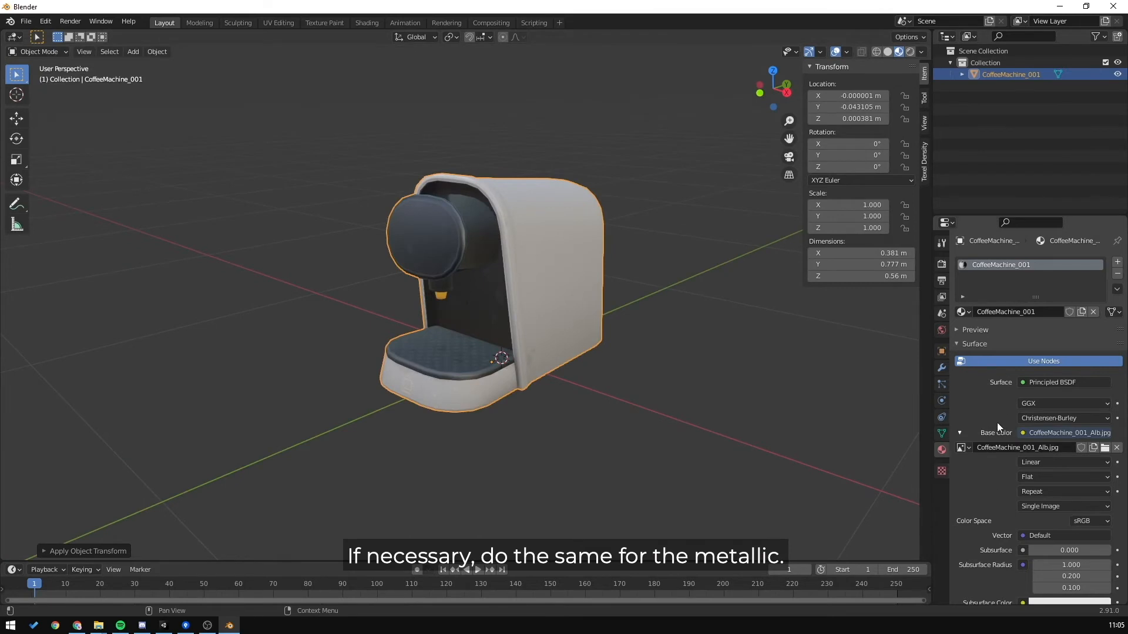
# Assign an Image Texture to the material's Metallic input using CoffeeMachine_001_Ms.jpg
pyautogui.scroll(-4, 993, 475)
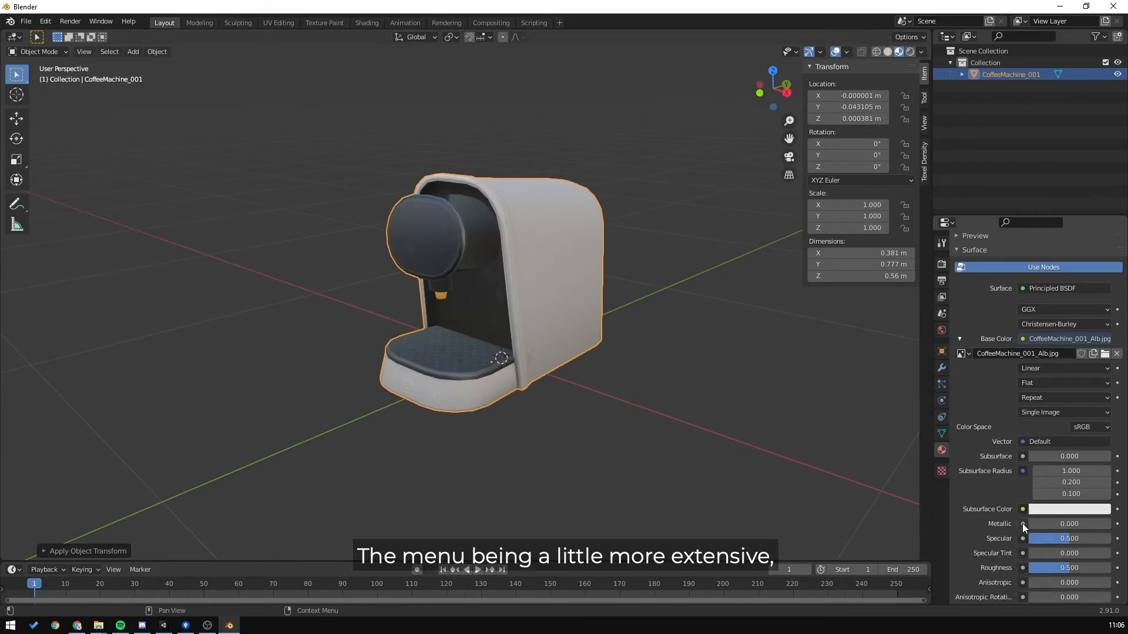
pyautogui.click(1022, 523)
pyautogui.scroll(15, 786, 359)
pyautogui.scroll(3, 788, 352)
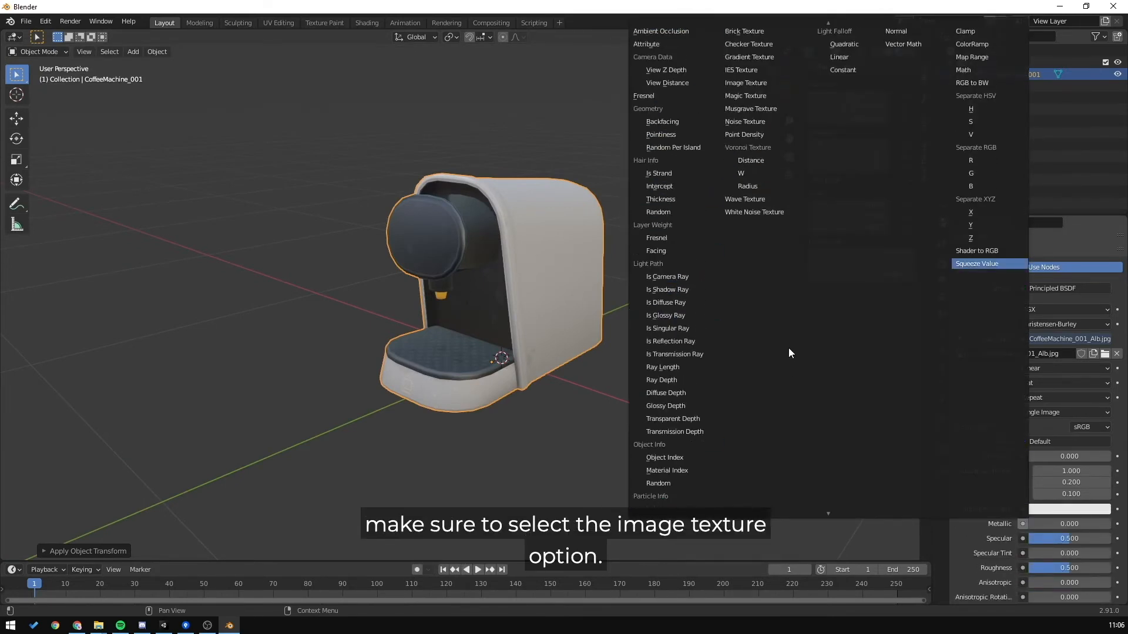
pyautogui.click(760, 84)
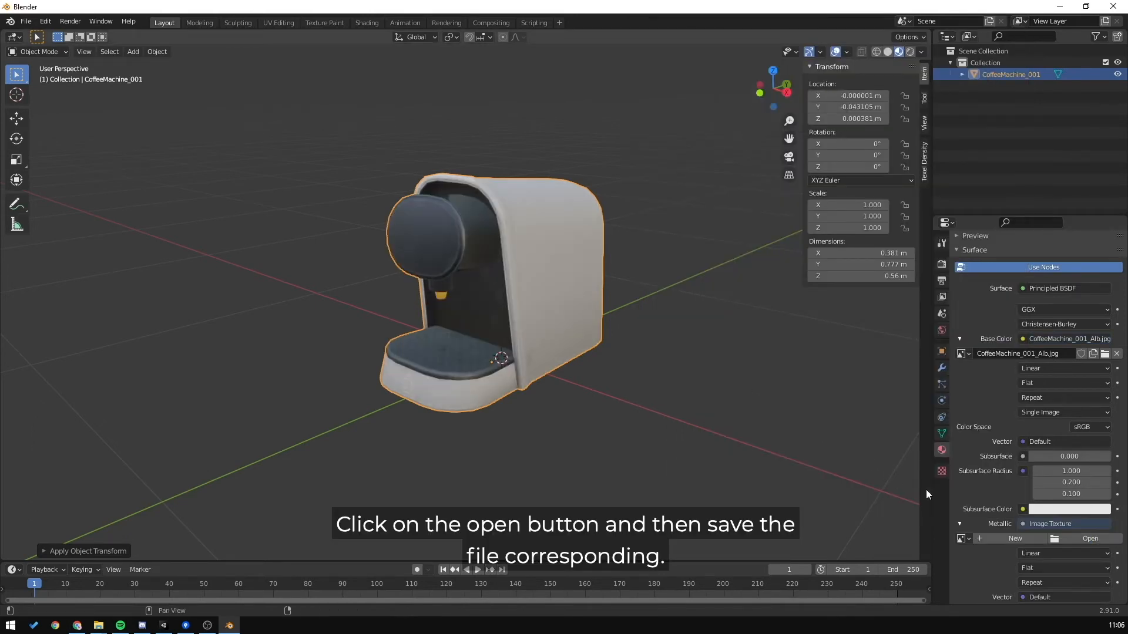
pyautogui.click(1081, 539)
pyautogui.click(441, 211)
pyautogui.click(708, 477)
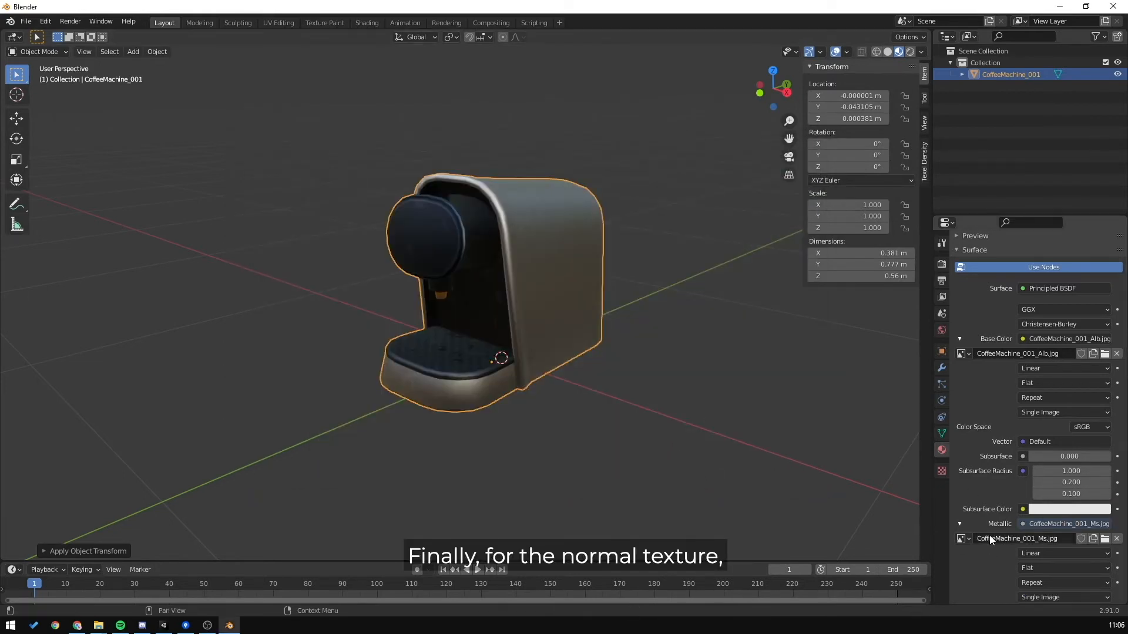
# Assign an Image Texture to the Color of the material's normal map using CoffeeMachine_001_Nm.jpg
pyautogui.scroll(-15, 981, 517)
pyautogui.click(958, 485)
pyautogui.scroll(-1, 975, 485)
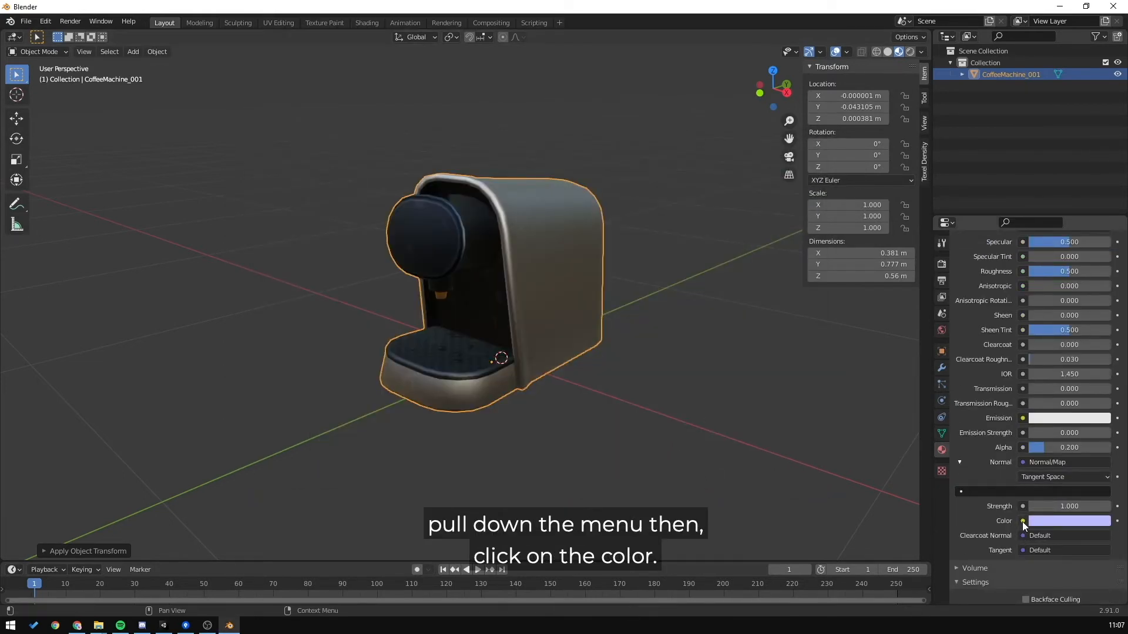
pyautogui.click(1023, 521)
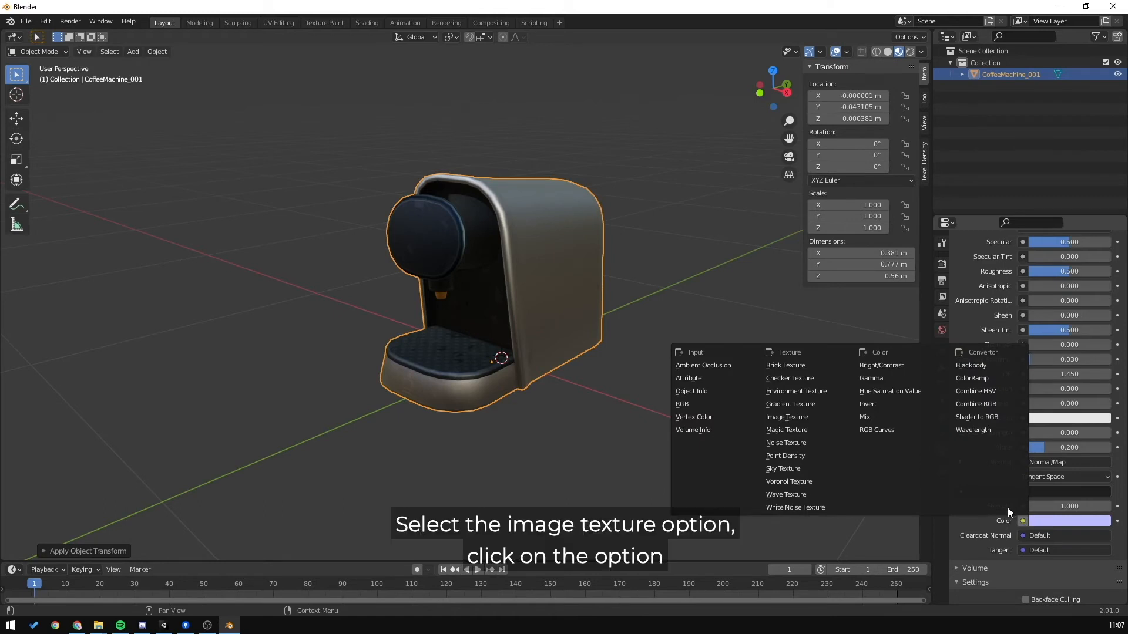
pyautogui.click(797, 418)
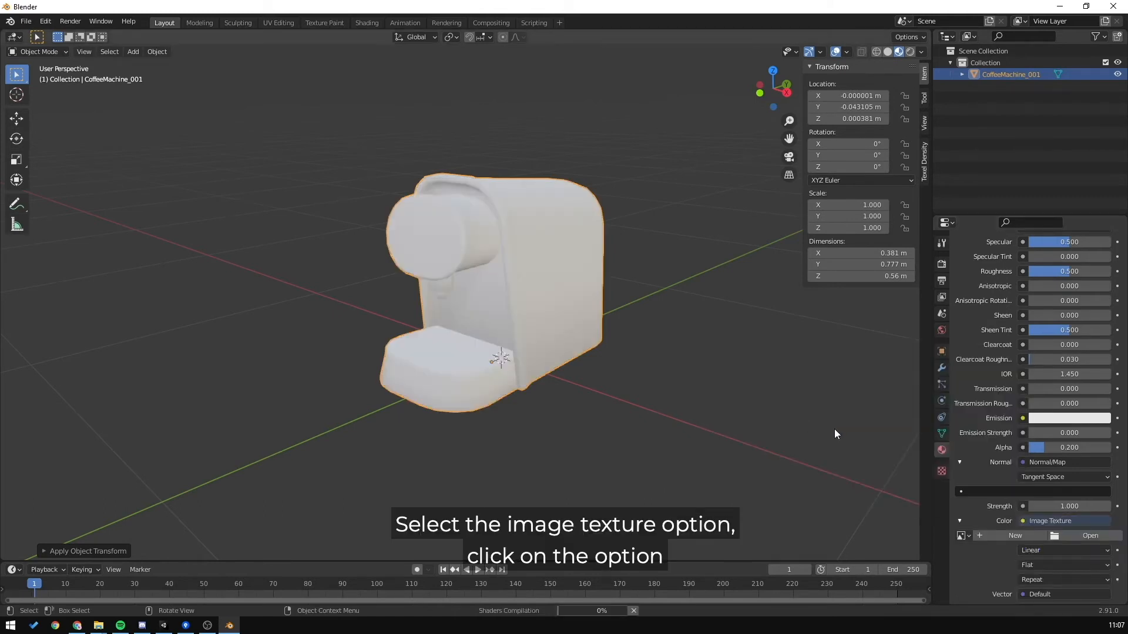
pyautogui.click(1088, 535)
pyautogui.click(453, 221)
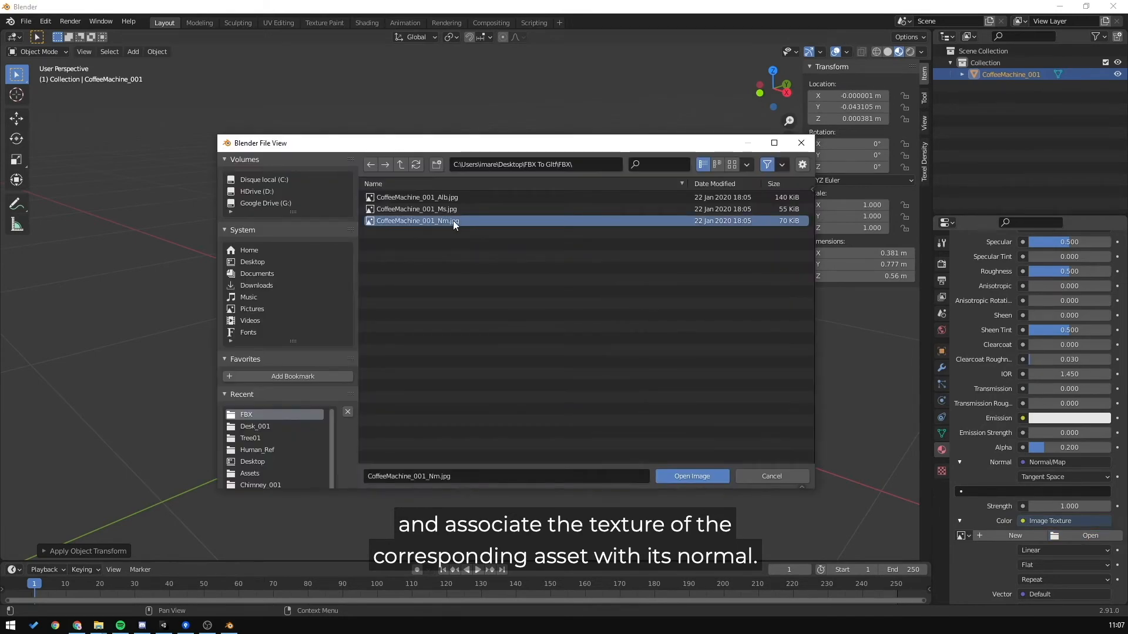
pyautogui.click(685, 477)
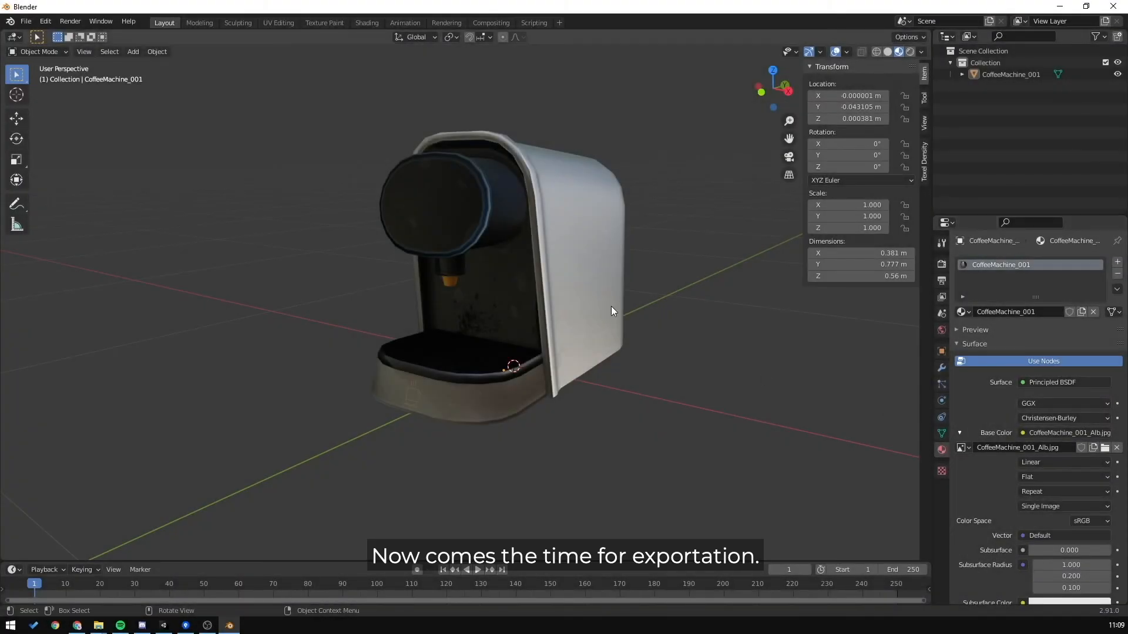
# Select the coffee machine and start a glTF 2.0 export with the Gltf folder as destination
pyautogui.click(510, 162)
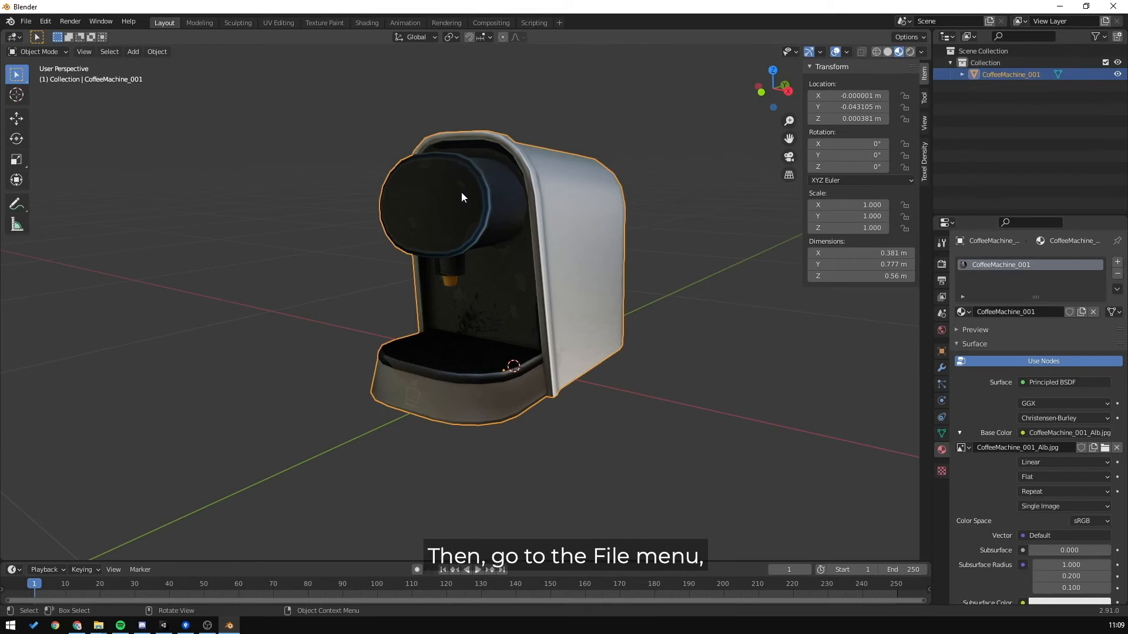
pyautogui.click(26, 21)
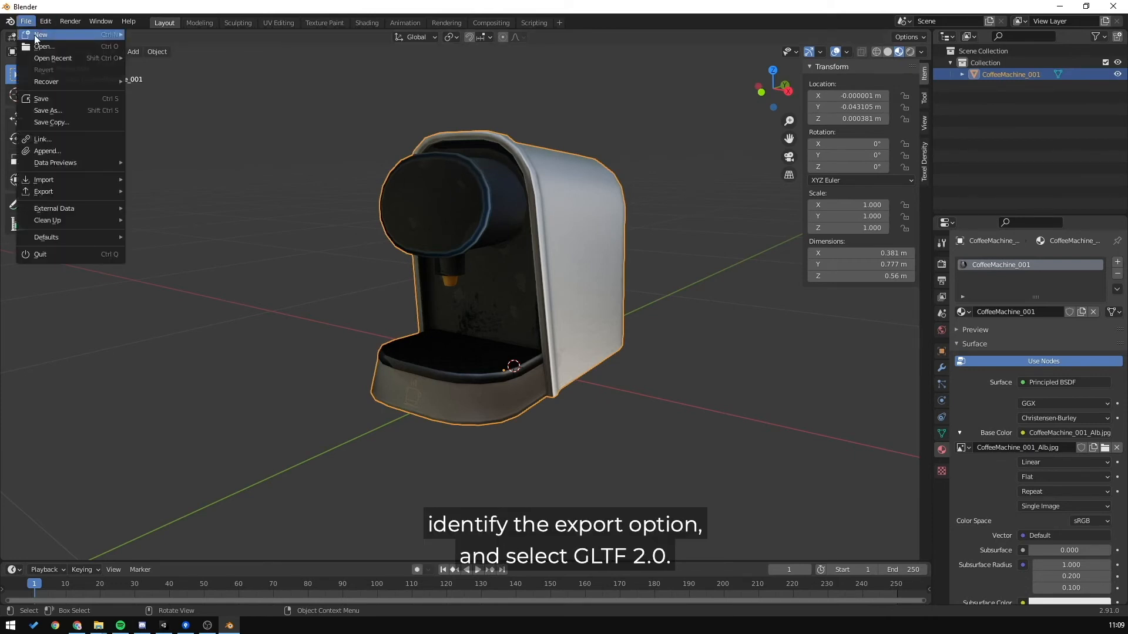
pyautogui.moveTo(55, 195)
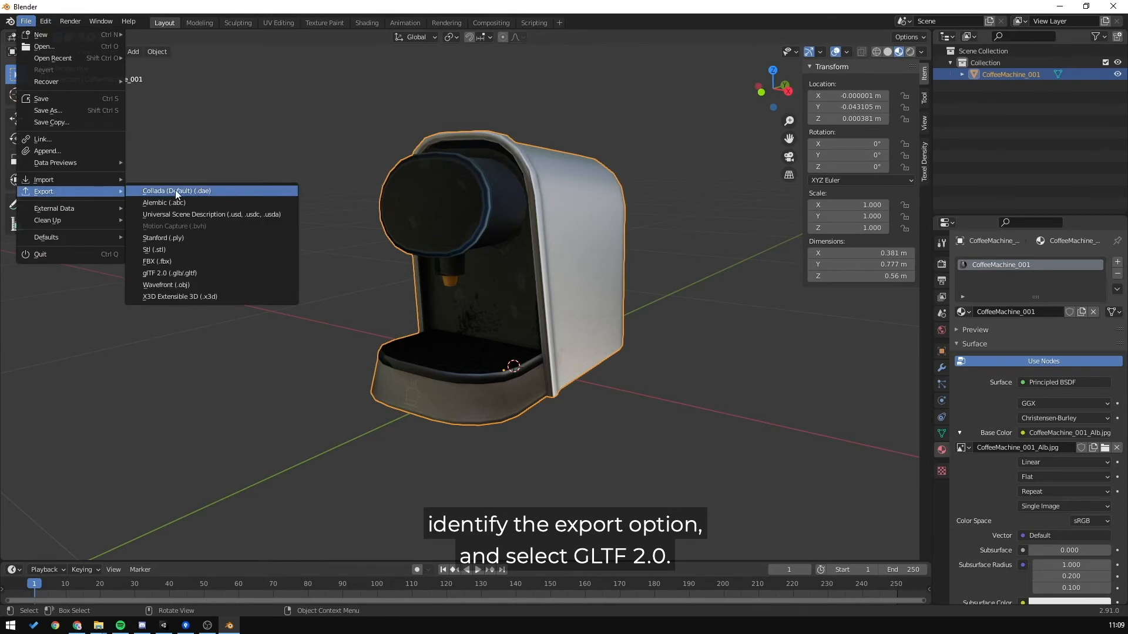
pyautogui.click(168, 274)
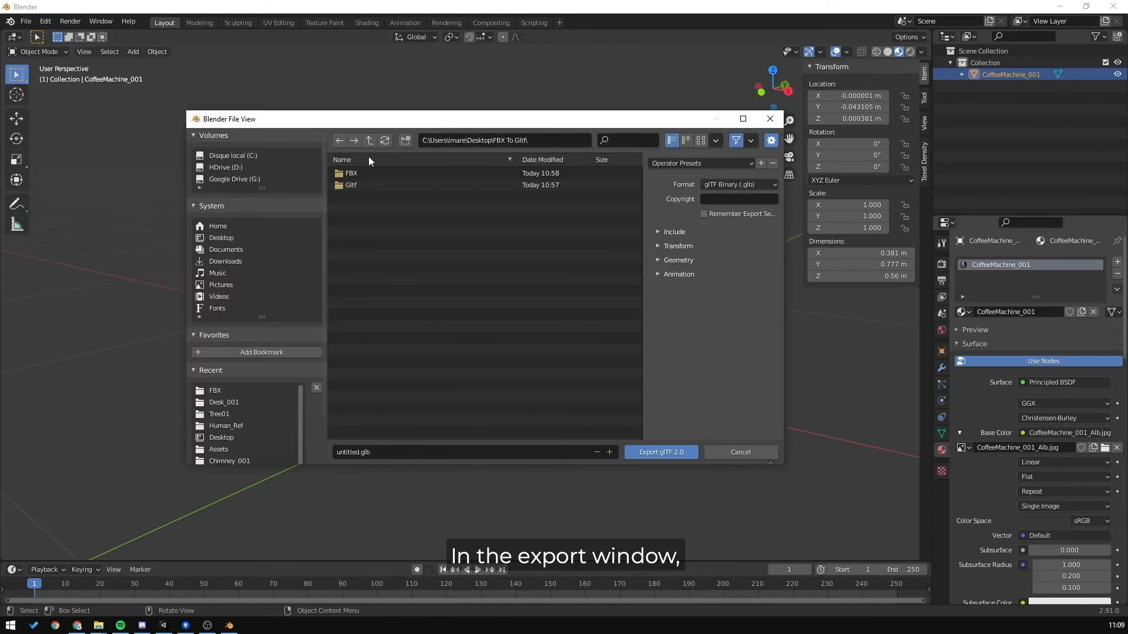
pyautogui.doubleClick(352, 186)
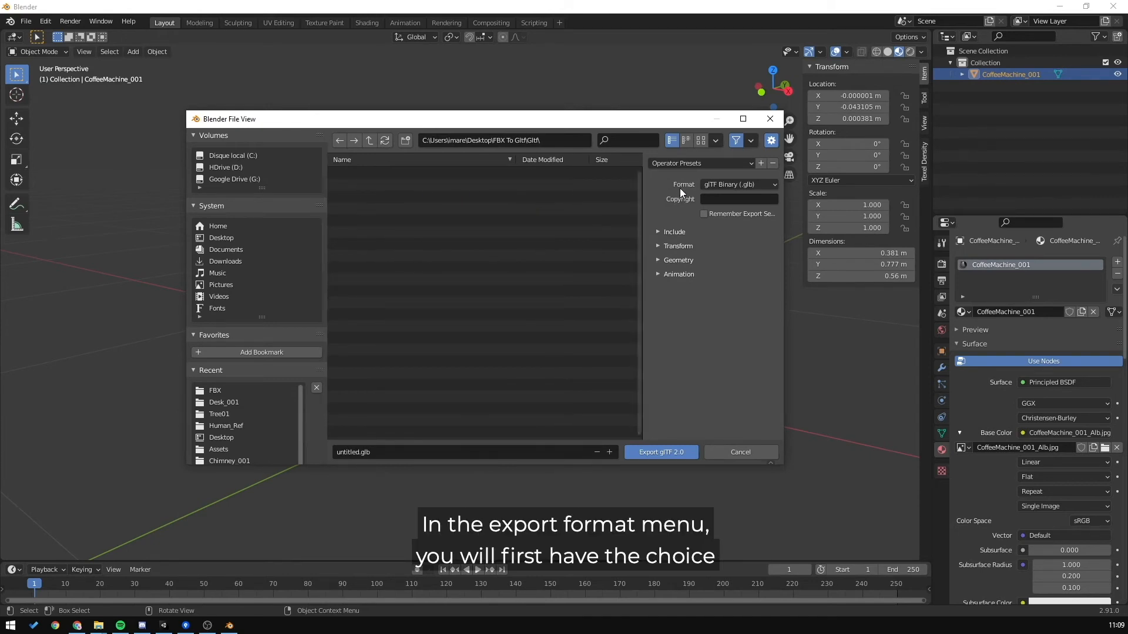
# Set the export format to glTF Embedded (.gltf) and limit the export to selected objects
pyautogui.click(746, 185)
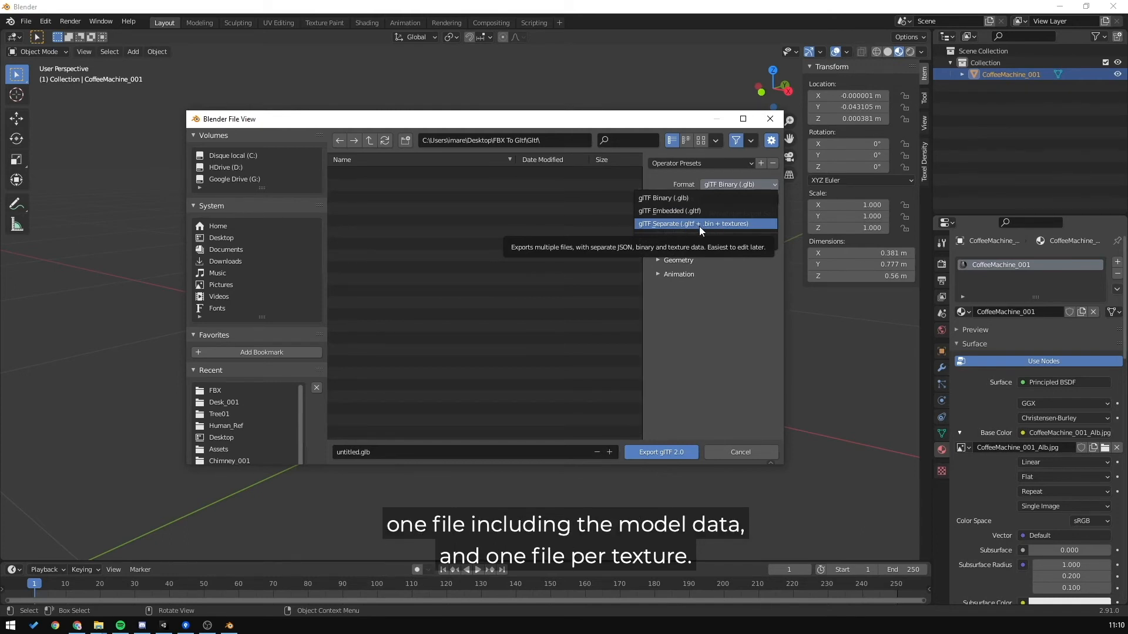
pyautogui.click(663, 214)
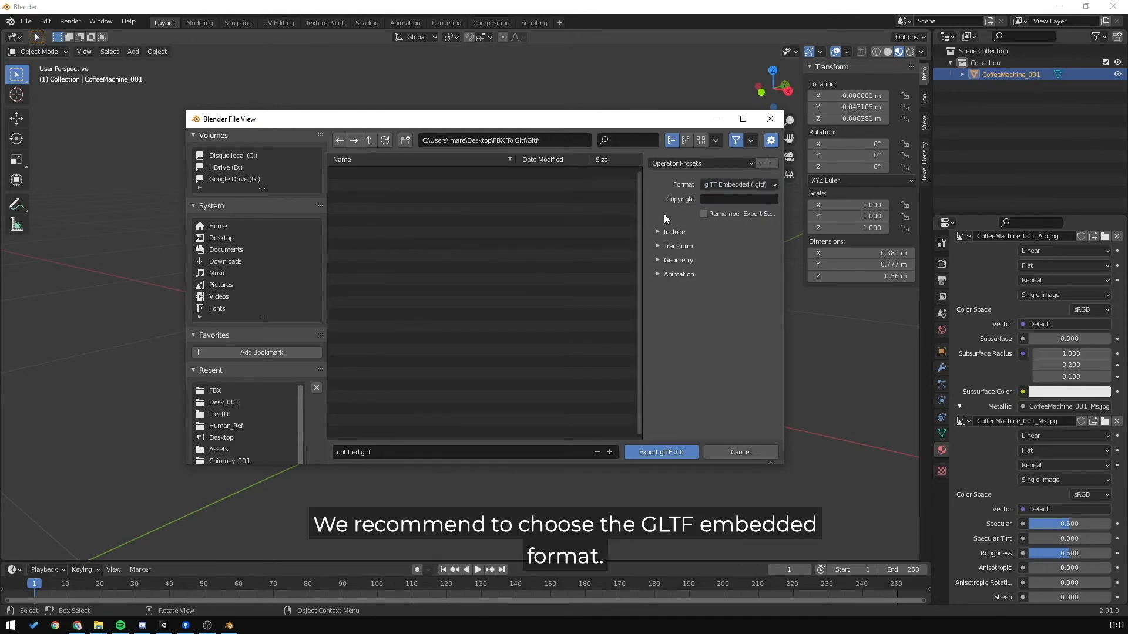
pyautogui.click(663, 233)
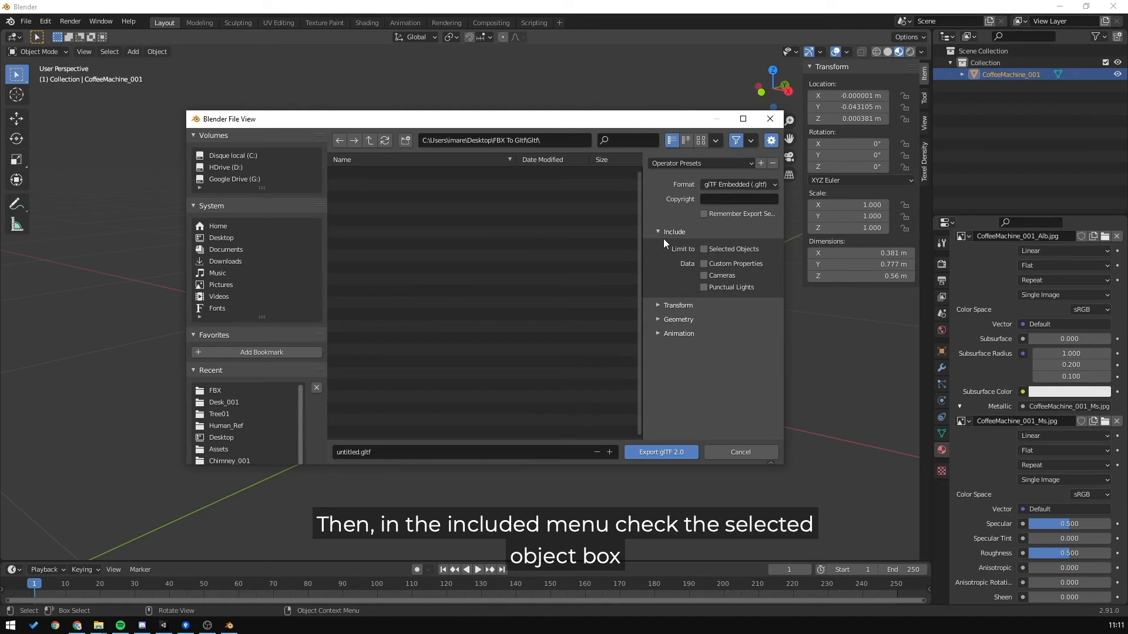
pyautogui.click(703, 250)
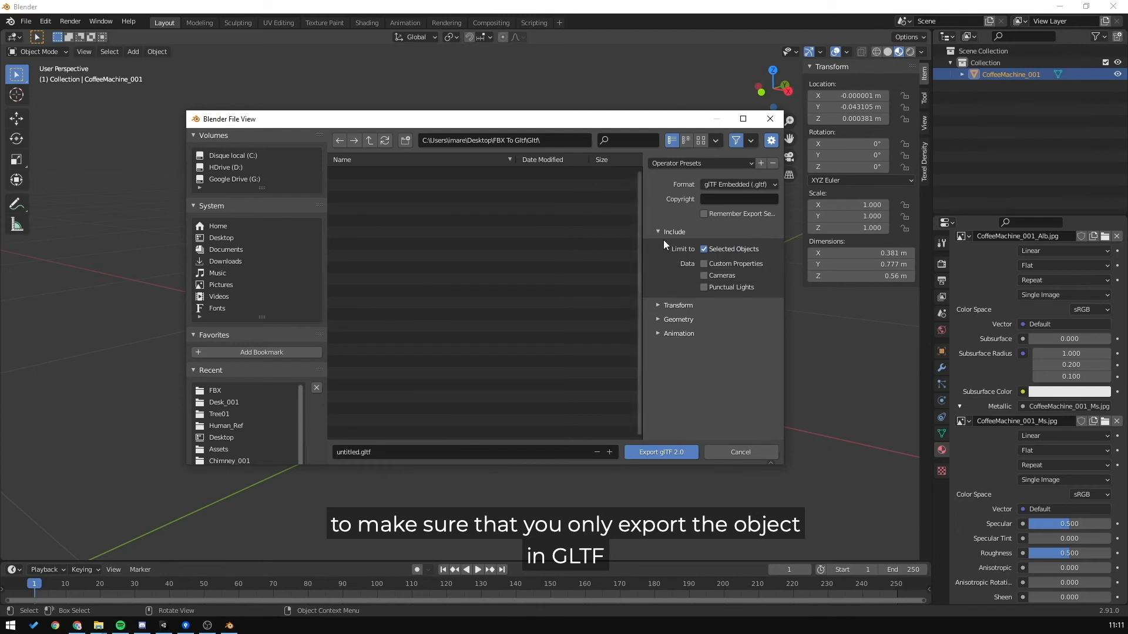
# Review the Transform, Geometry and Animation export options
pyautogui.click(668, 305)
pyautogui.click(679, 340)
pyautogui.scroll(-2, 679, 341)
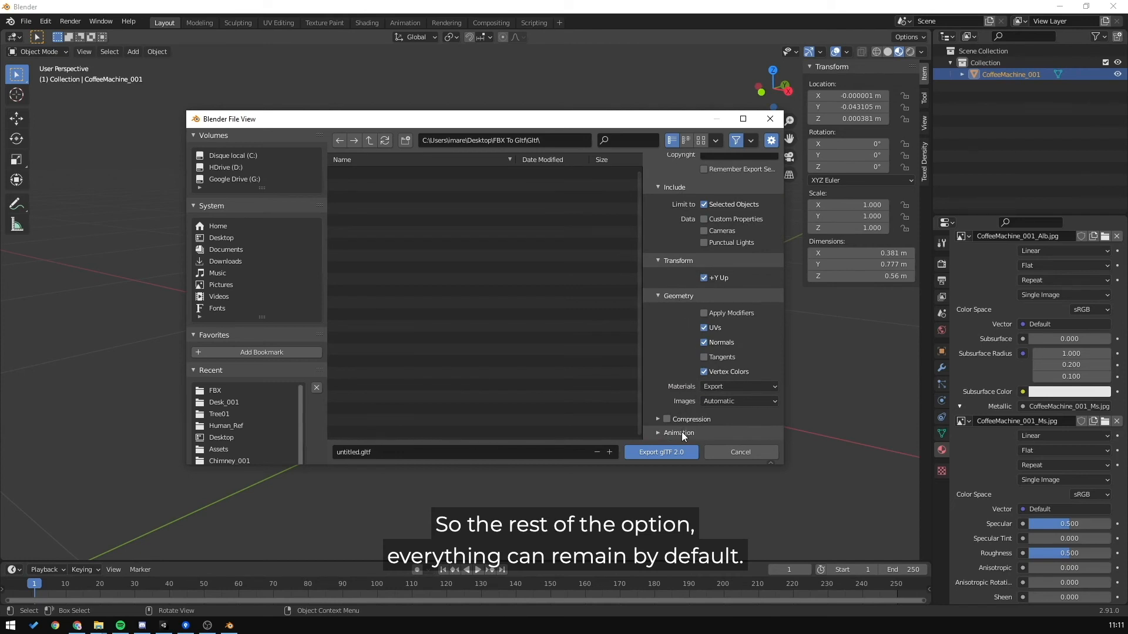
pyautogui.click(682, 431)
pyautogui.scroll(-3, 675, 381)
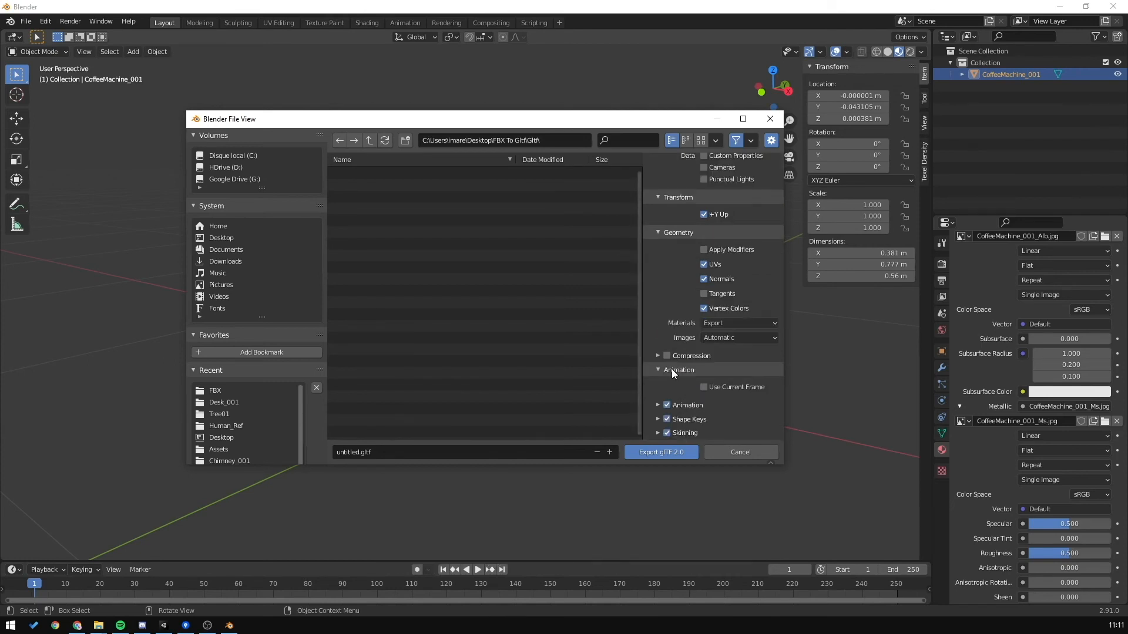
# Name the export file CoffeeMachine and export it as glTF 2.0
pyautogui.click(353, 452)
pyautogui.press('BackSpace')
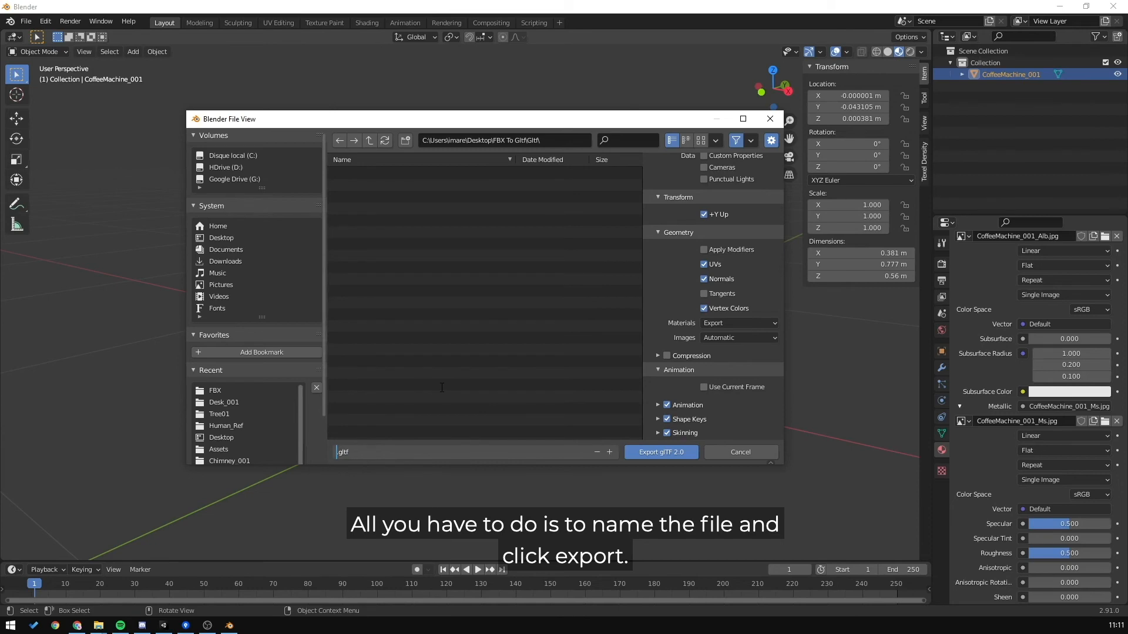
pyautogui.write('CoffeeMachine')
pyautogui.click(655, 452)
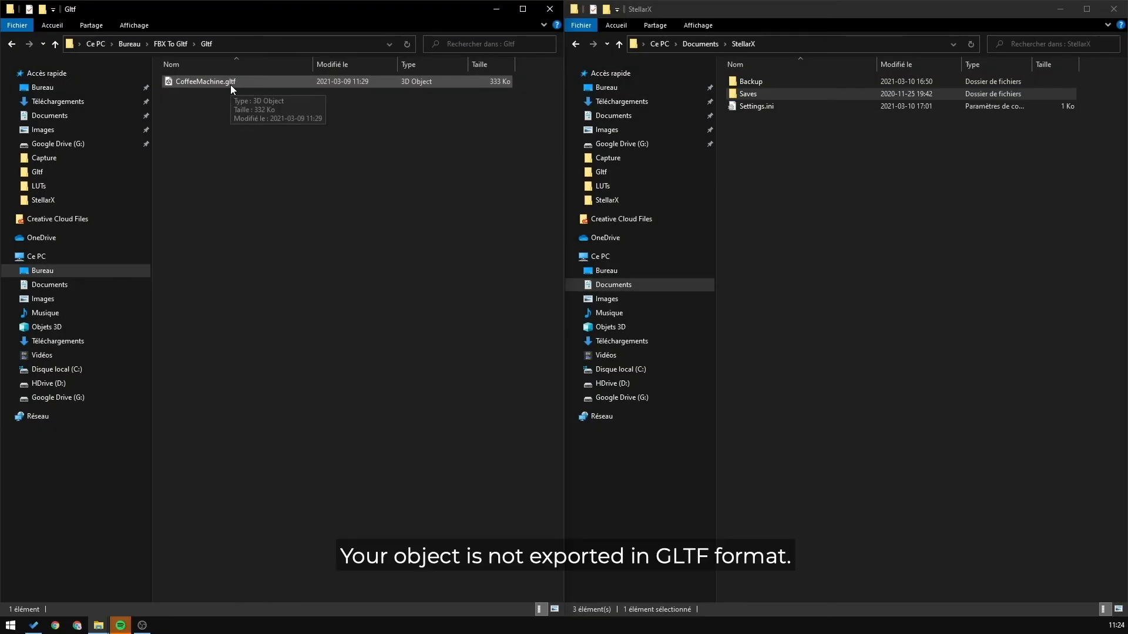
# Preview the exported CoffeeMachine.gltf in the 3D viewer, rotate the model to check it, and close the viewer
pyautogui.doubleClick(228, 83)
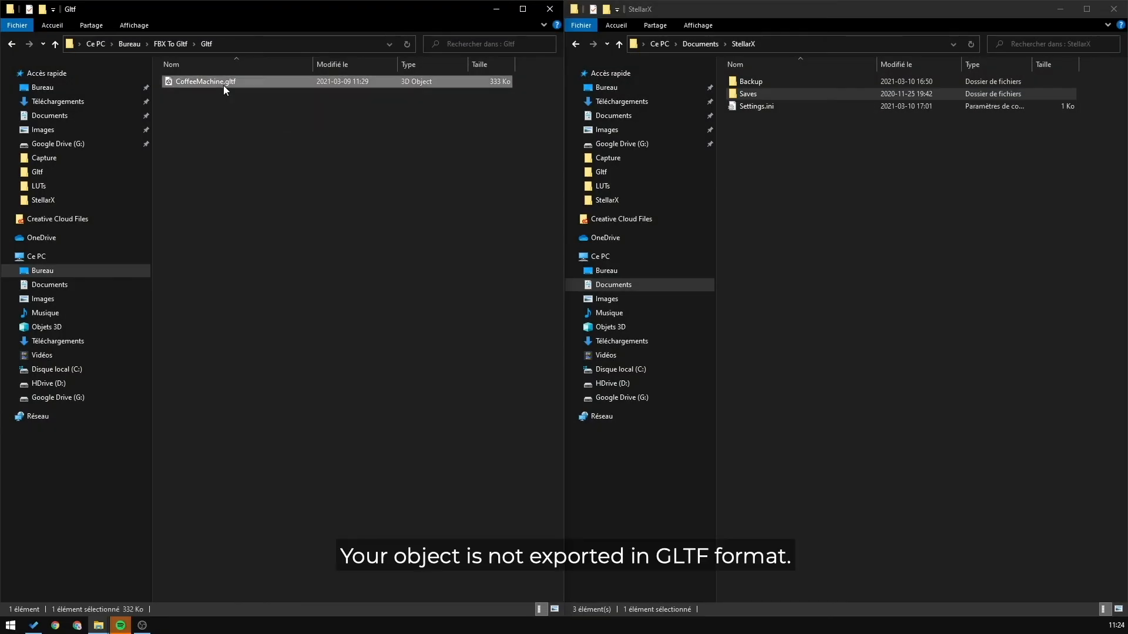
pyautogui.moveTo(394, 35); pyautogui.dragTo(348, 43)
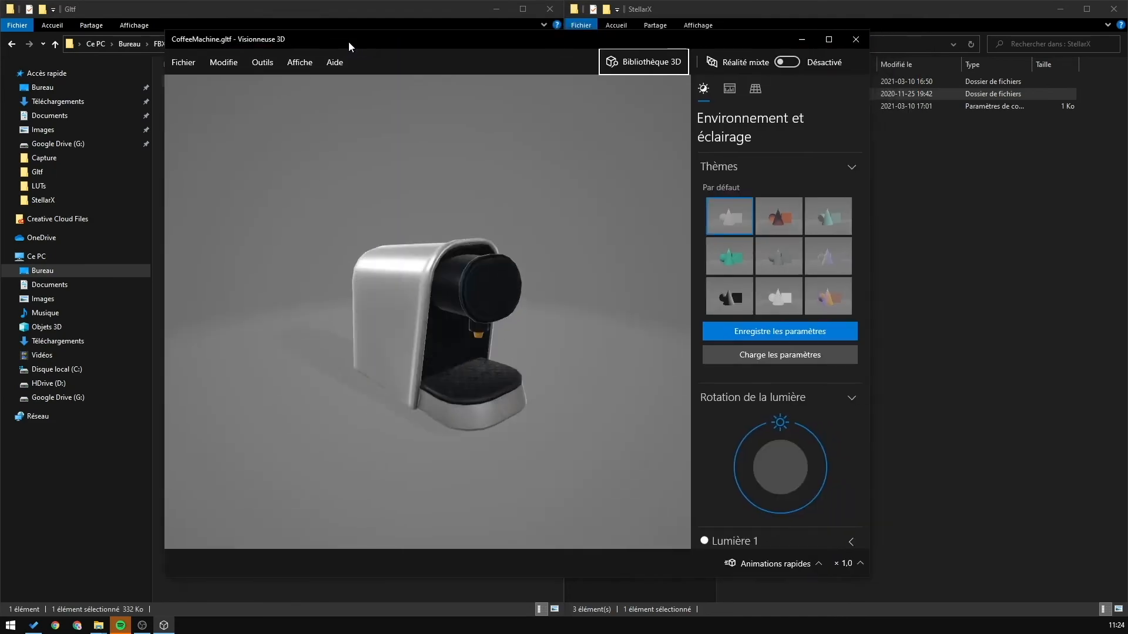
pyautogui.moveTo(372, 280); pyautogui.dragTo(375, 305)
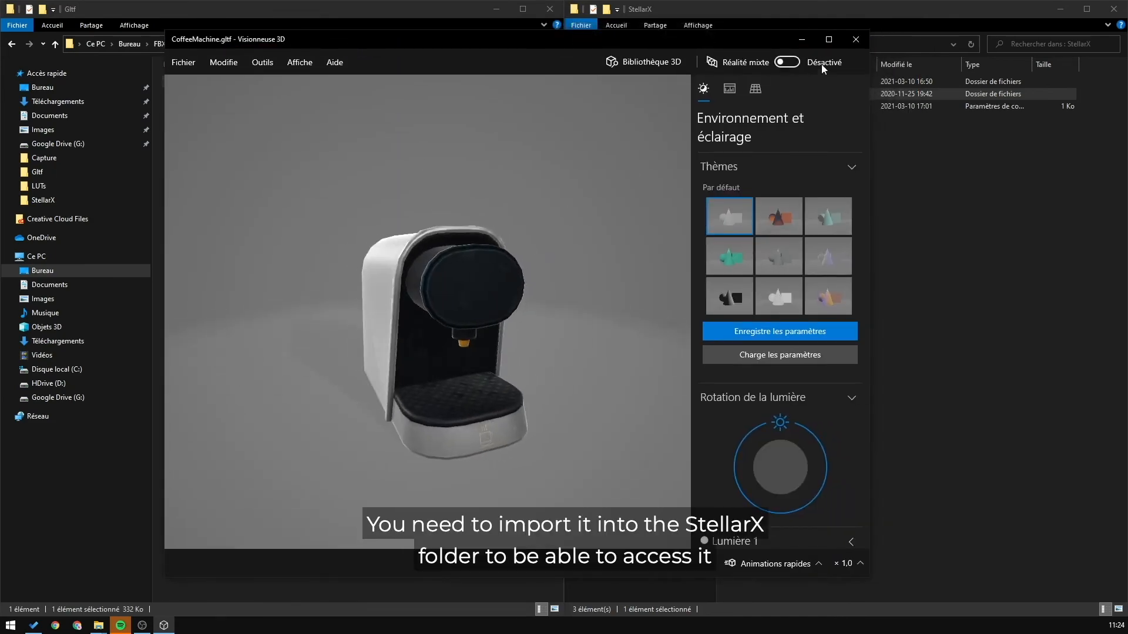
pyautogui.click(855, 40)
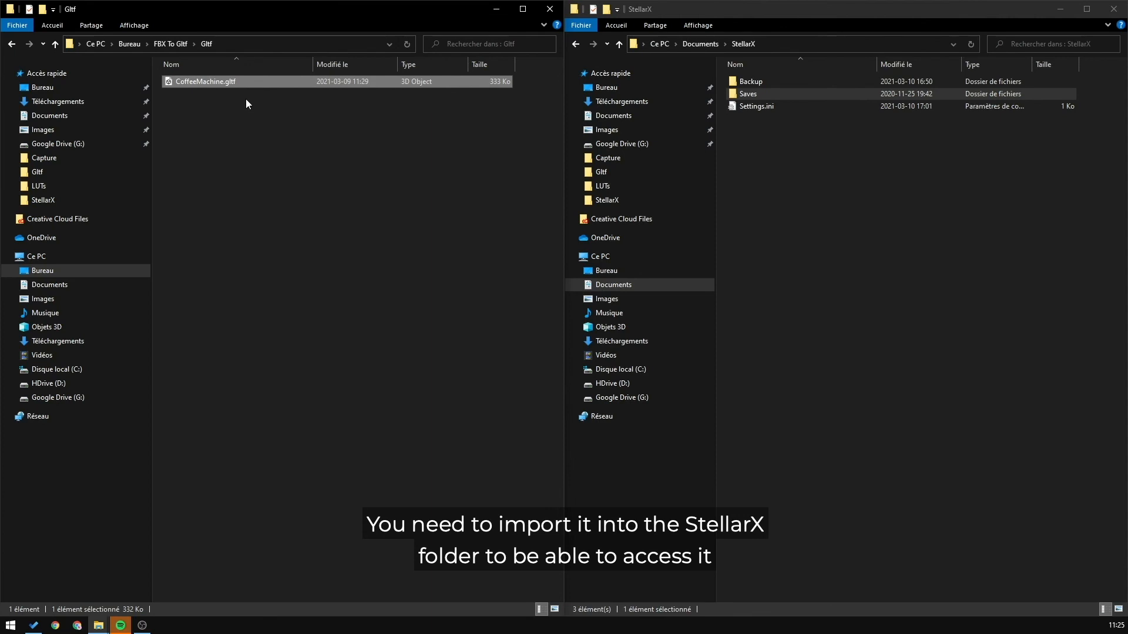
# In the StellarX documents folder, go to Saves > Packs > External > Imported
pyautogui.click(709, 8)
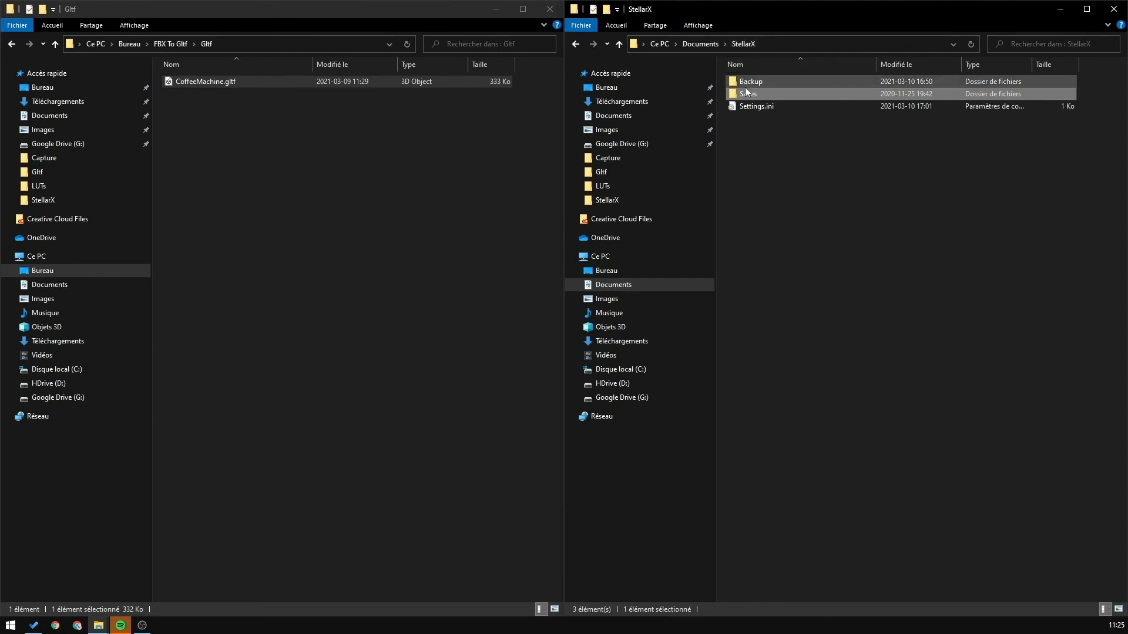
pyautogui.doubleClick(767, 96)
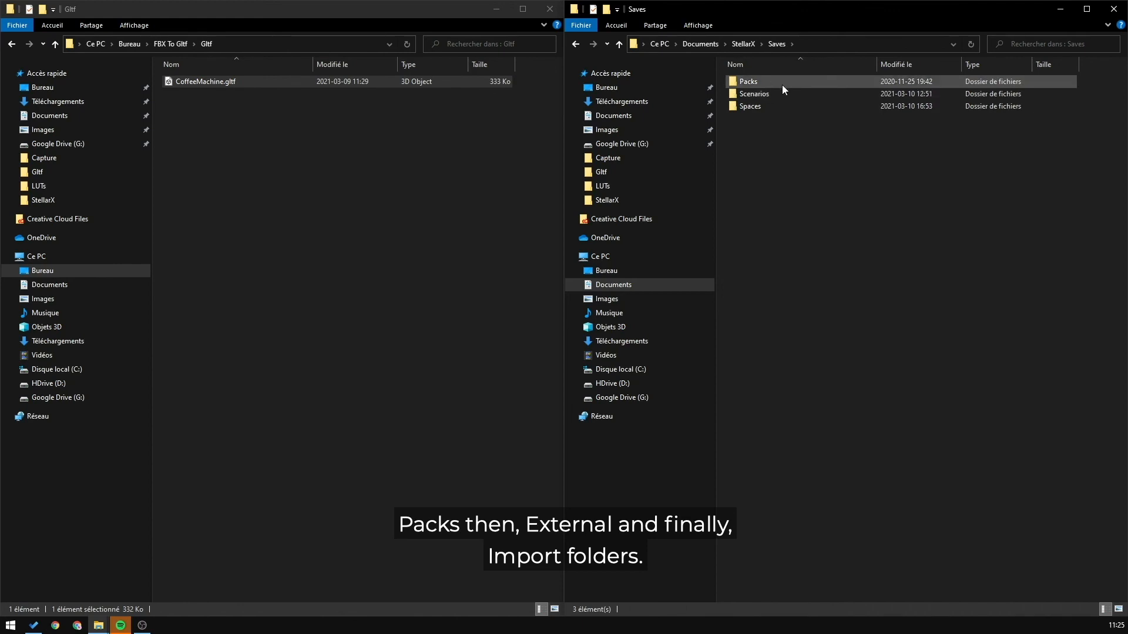
pyautogui.doubleClick(782, 87)
pyautogui.doubleClick(774, 83)
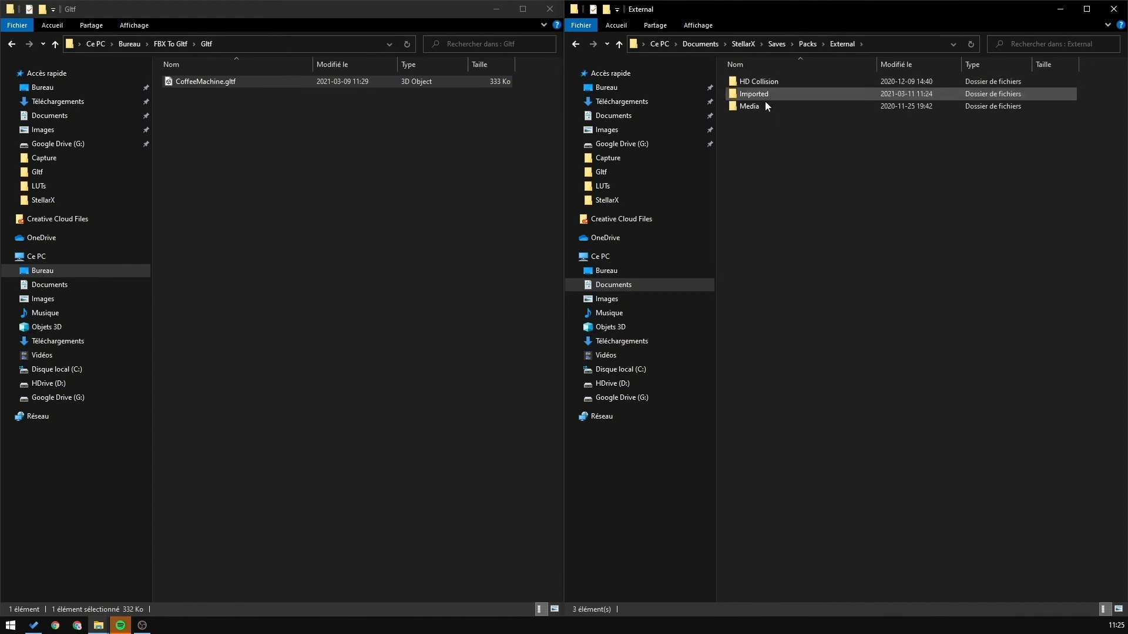
pyautogui.doubleClick(763, 93)
# Create a new folder named CoffeeMachine inside the Imported folder
pyautogui.hotkey('ctrl', 'shift', 'n')
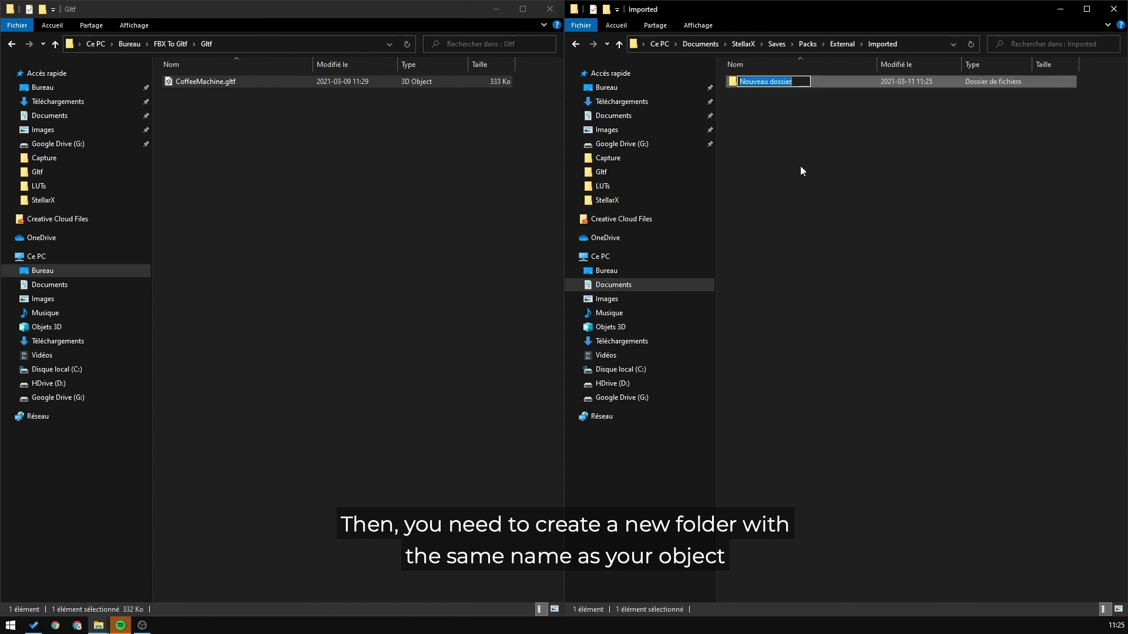
pyautogui.write('Co')
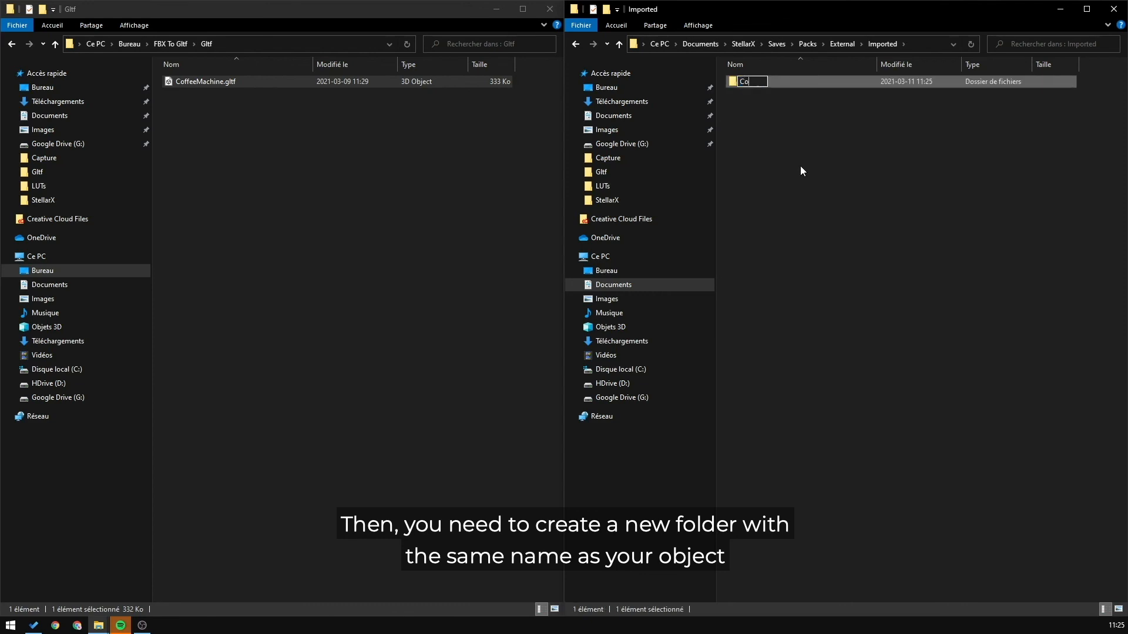
pyautogui.write('ffeeMachine')
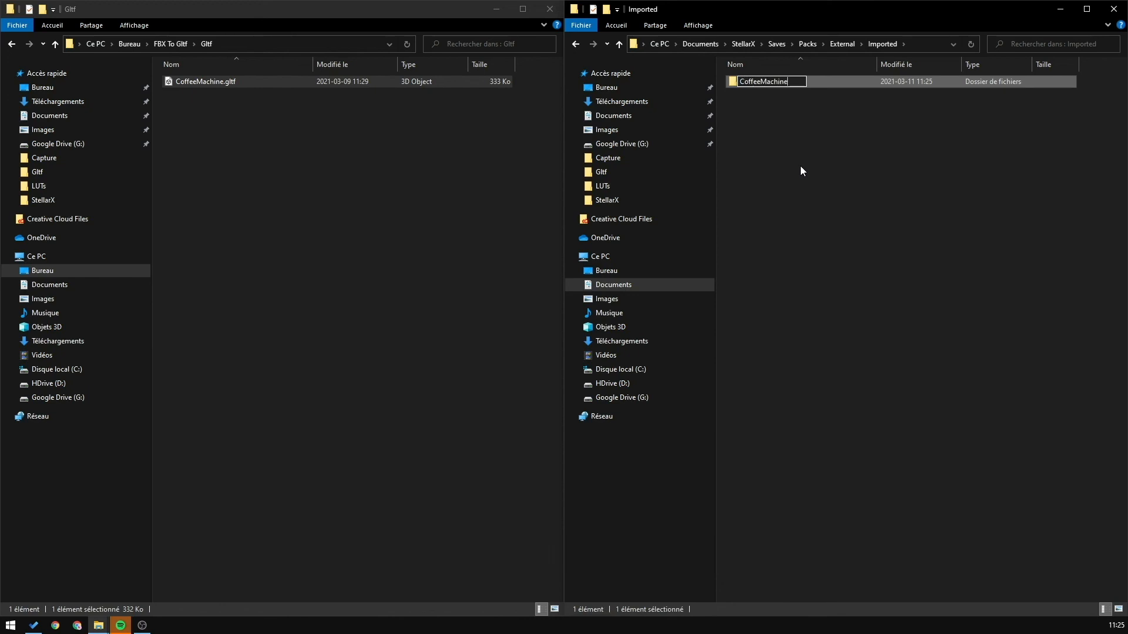
pyautogui.press('Return')
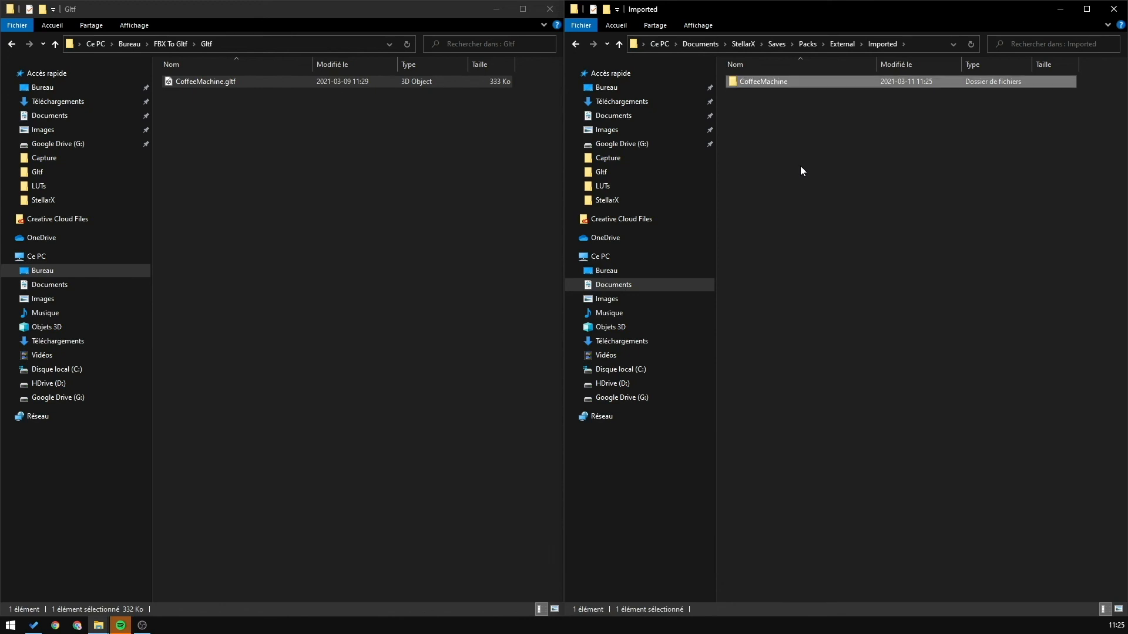
# Copy CoffeeMachine.gltf from the Gltf folder into the new CoffeeMachine folder
pyautogui.doubleClick(764, 83)
pyautogui.moveTo(223, 82); pyautogui.dragTo(825, 128, button='right')
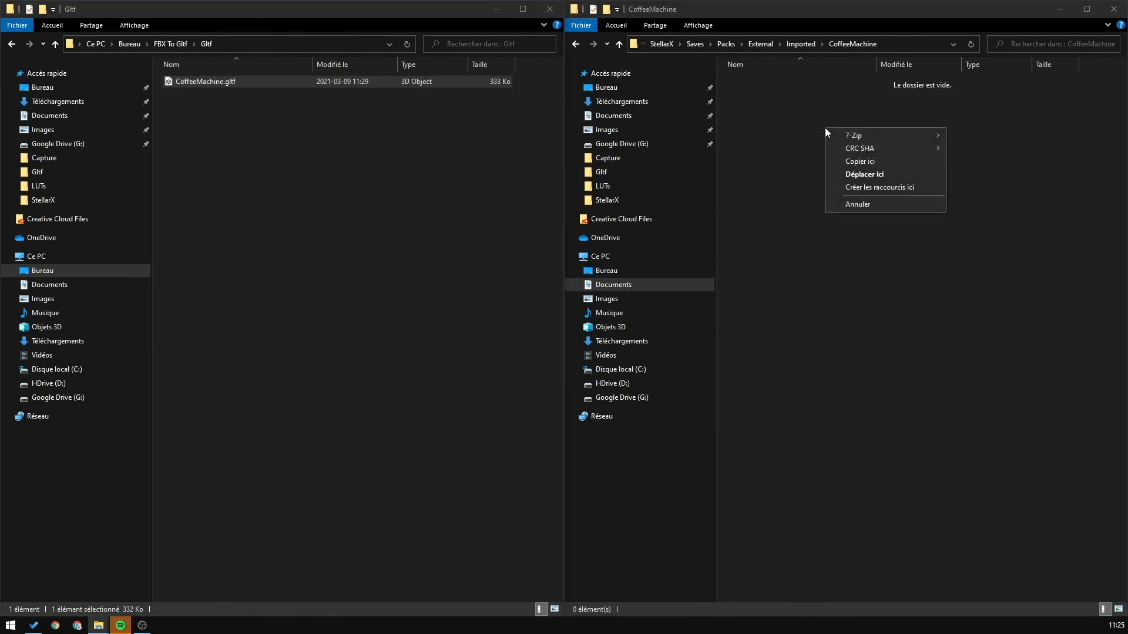
pyautogui.click(864, 162)
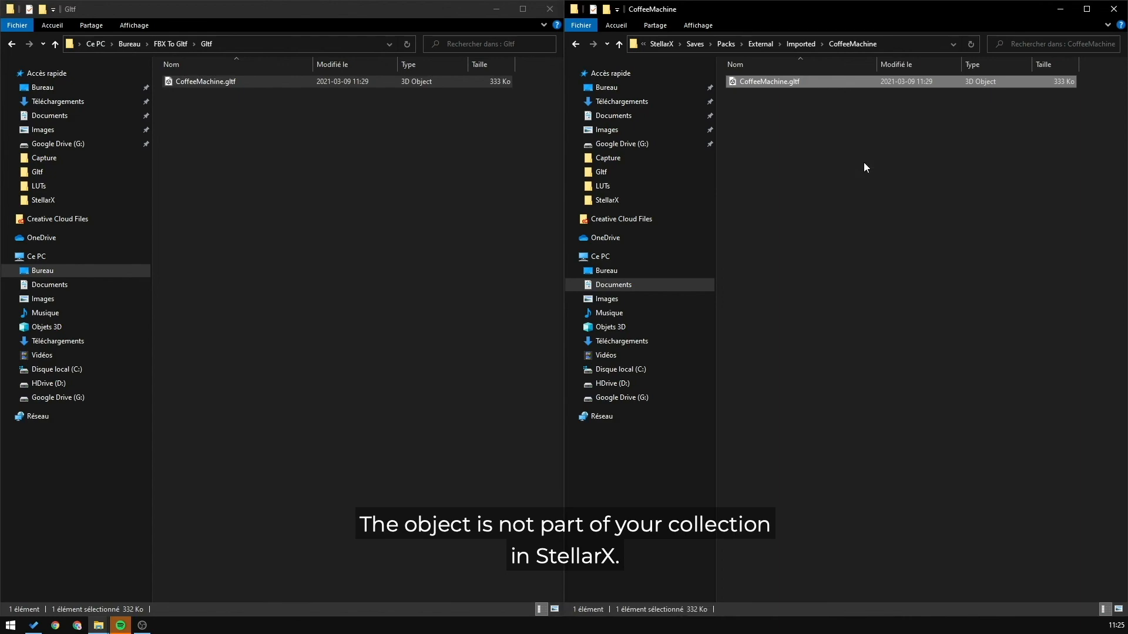
pyautogui.click(780, 110)
pyautogui.click(778, 84)
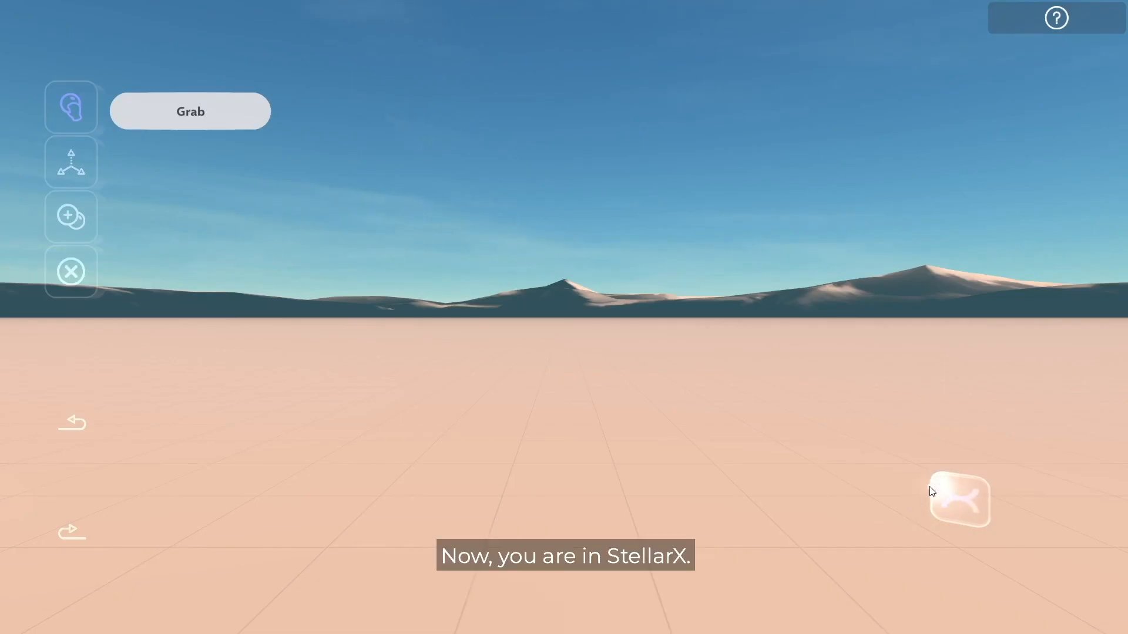
# In StellarX, open the object collections and place the coffee machine from the Imported collection in the scene
pyautogui.click(961, 502)
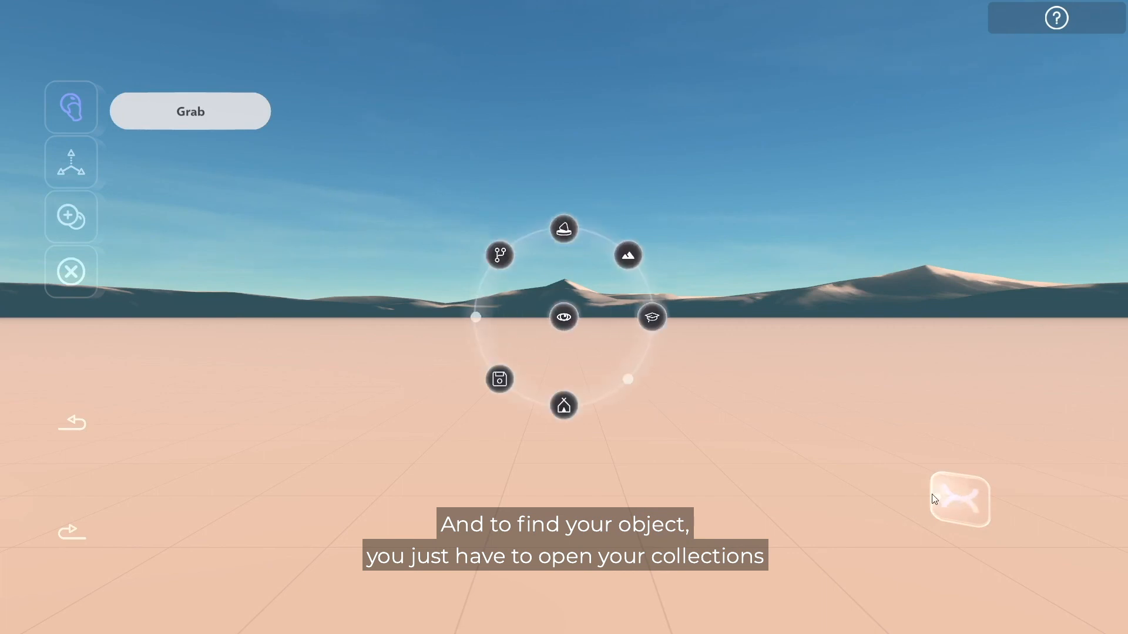
pyautogui.click(565, 229)
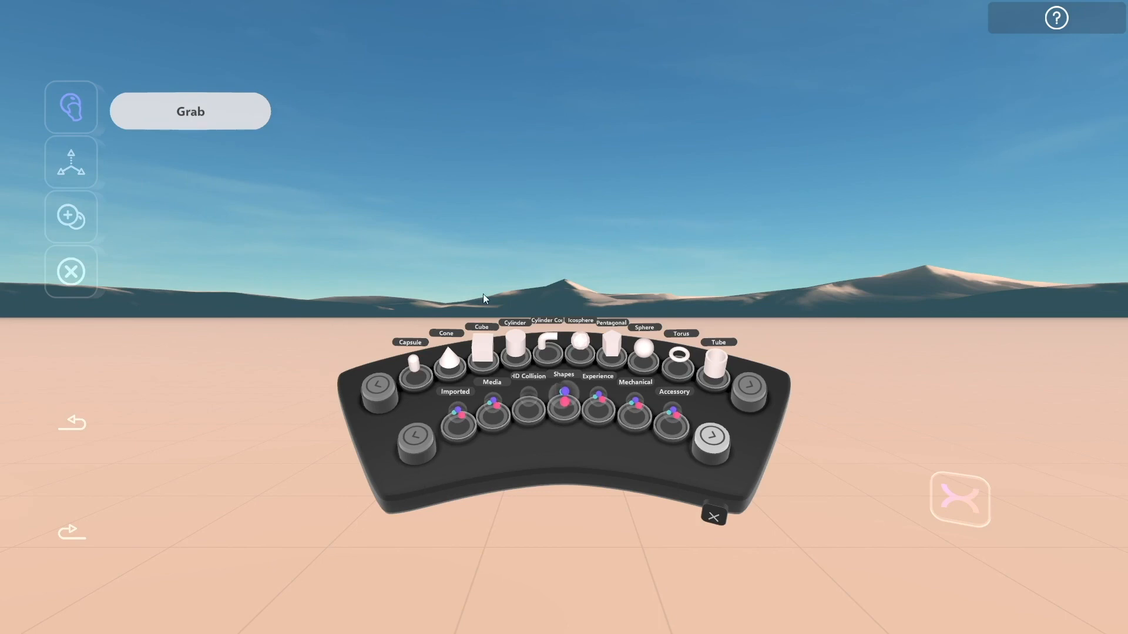
pyautogui.click(462, 418)
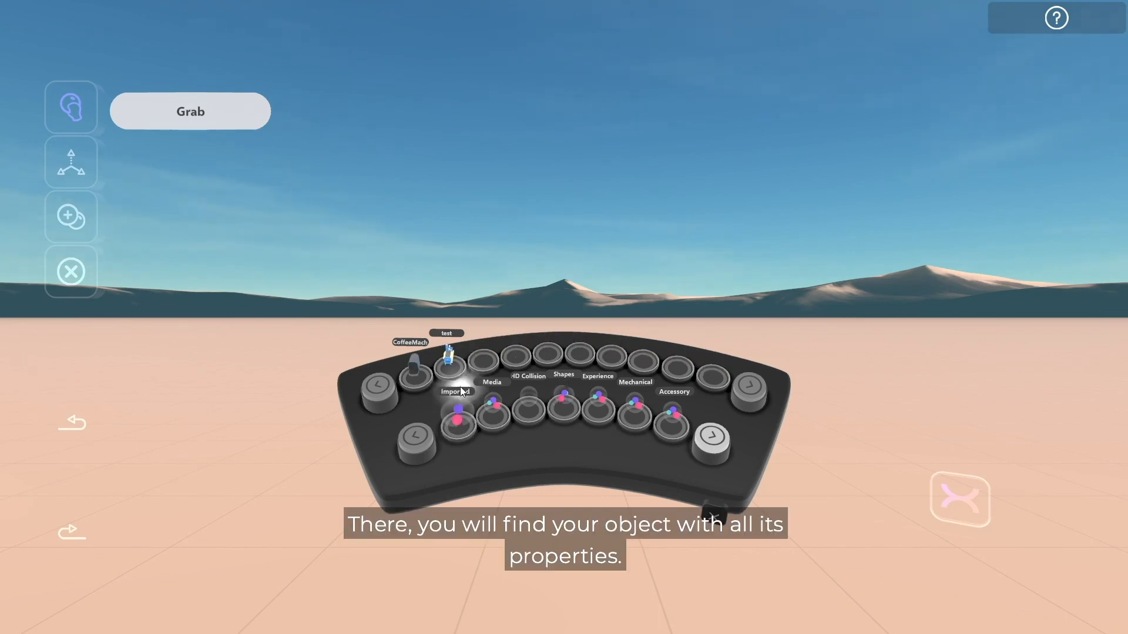
pyautogui.click(417, 374)
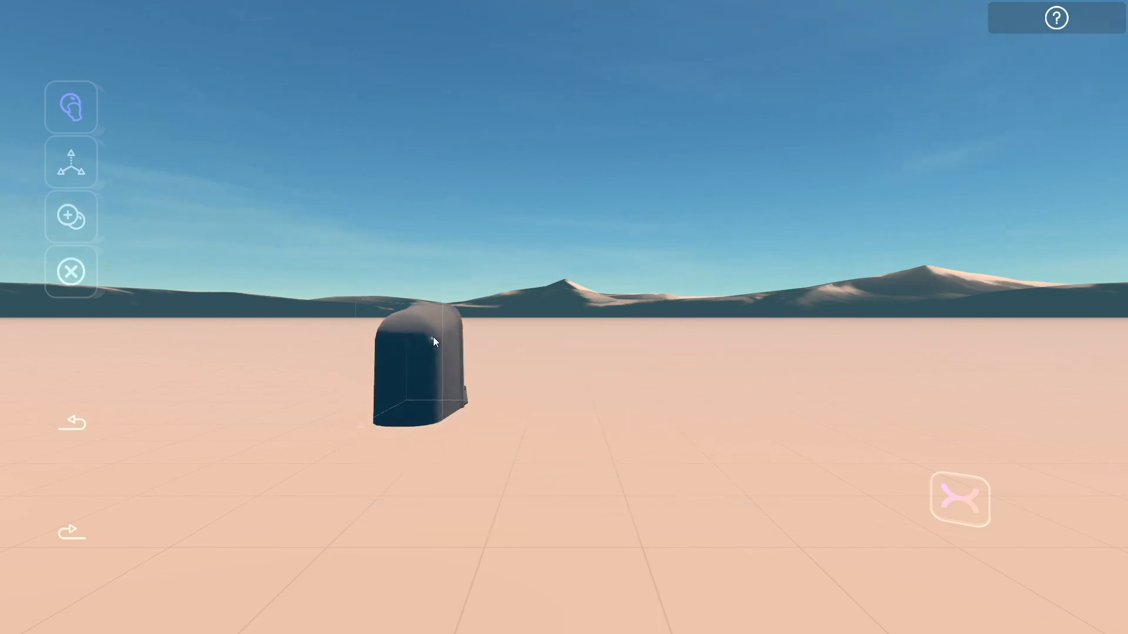
pyautogui.click(676, 367)
pyautogui.click(707, 470)
# Move around the scene to view the placed coffee machine from another side
pyautogui.moveTo(522, 430); pyautogui.dragTo(1127, 445, button='right')
pyautogui.press('a')
pyautogui.press('w')
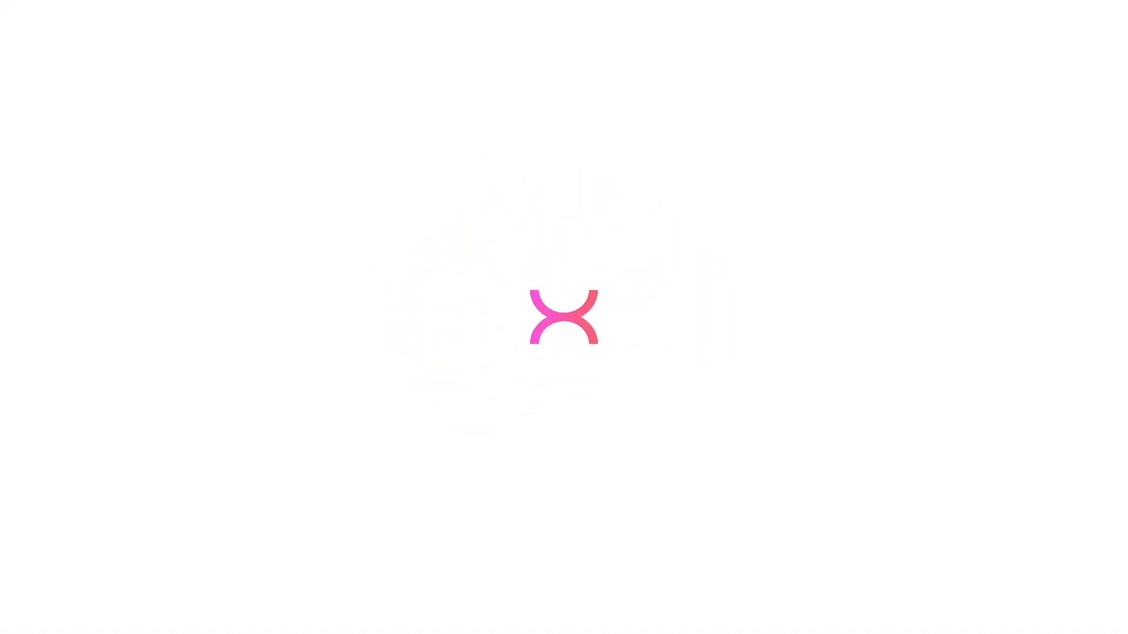